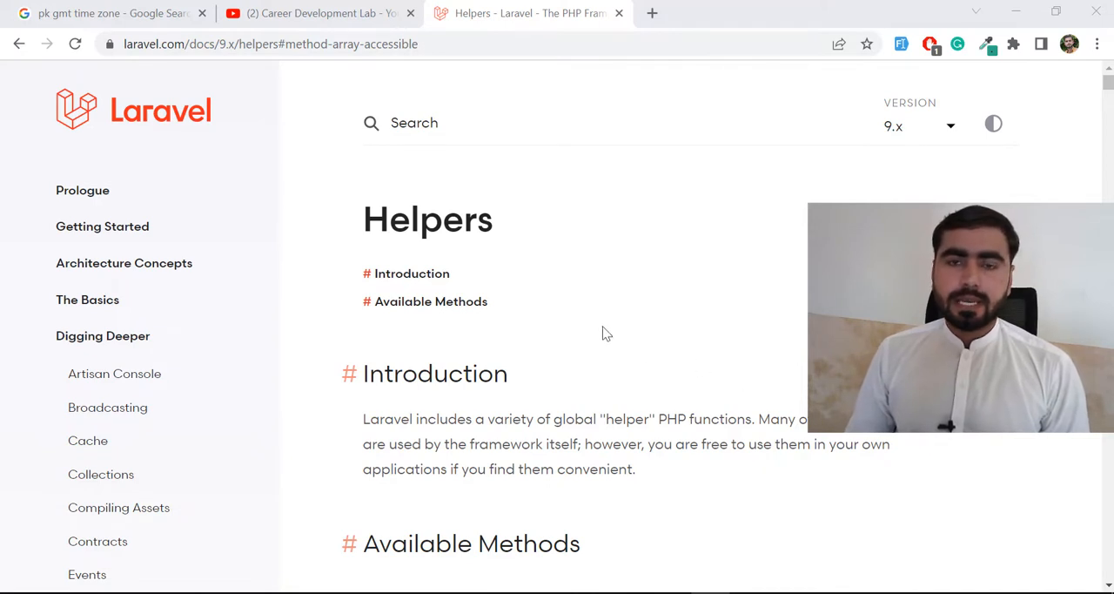
scroll(550, 324, down, 1)
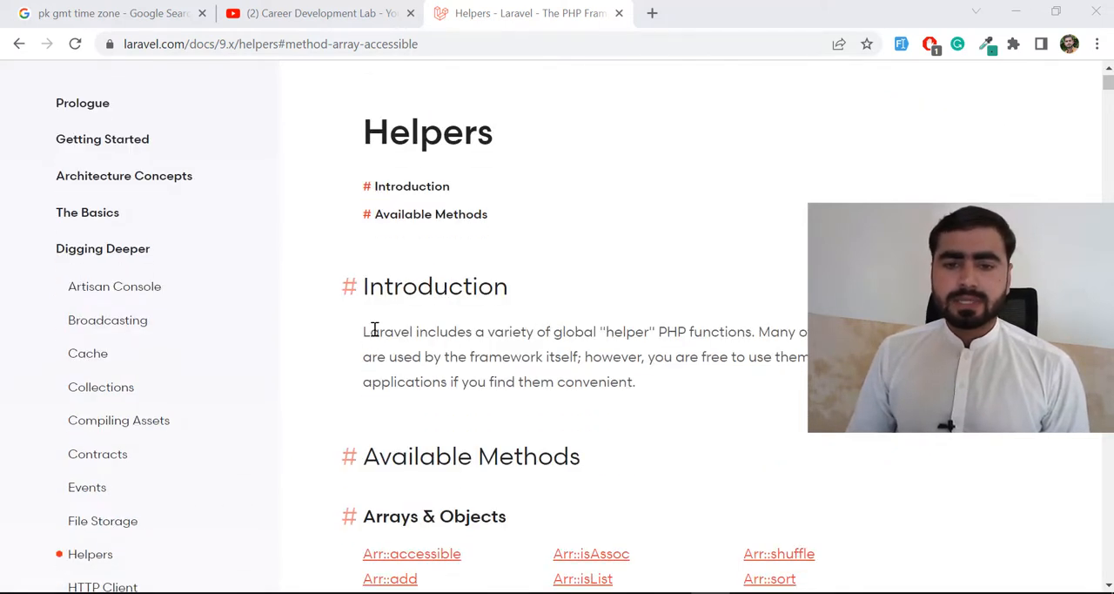
Highlight and clear the opening sentence of the Helpers Introduction.
drag(370, 331, 682, 353)
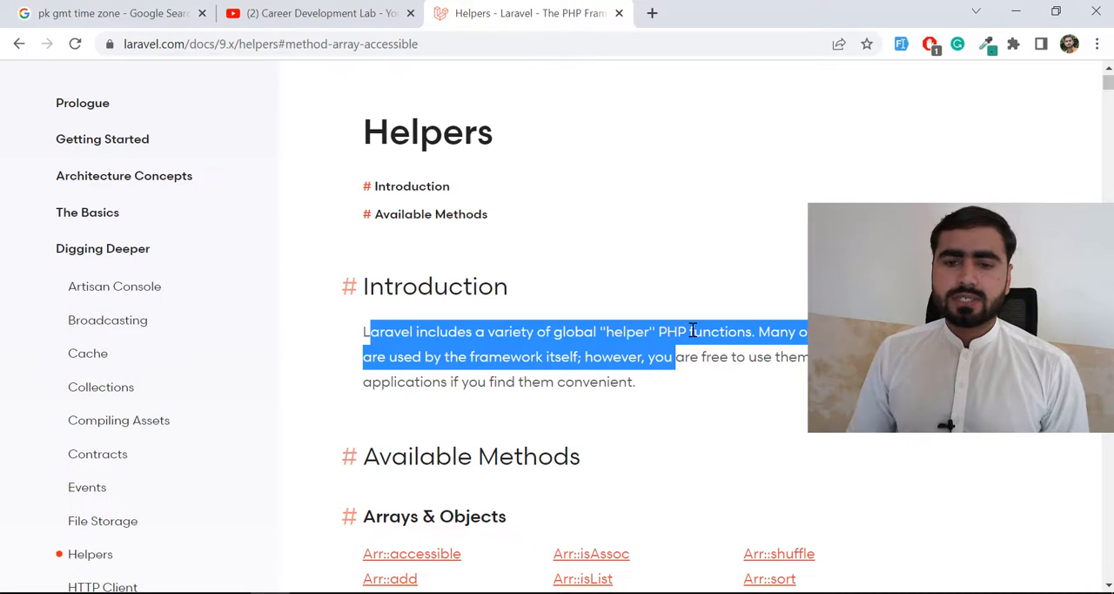
click(692, 331)
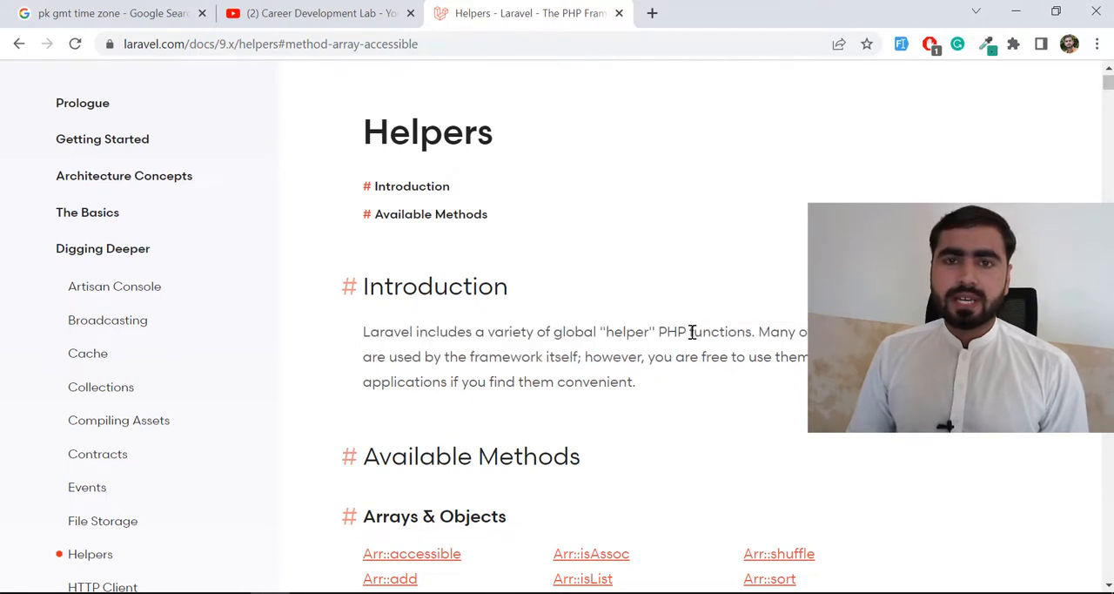
scroll(692, 331, down, 1)
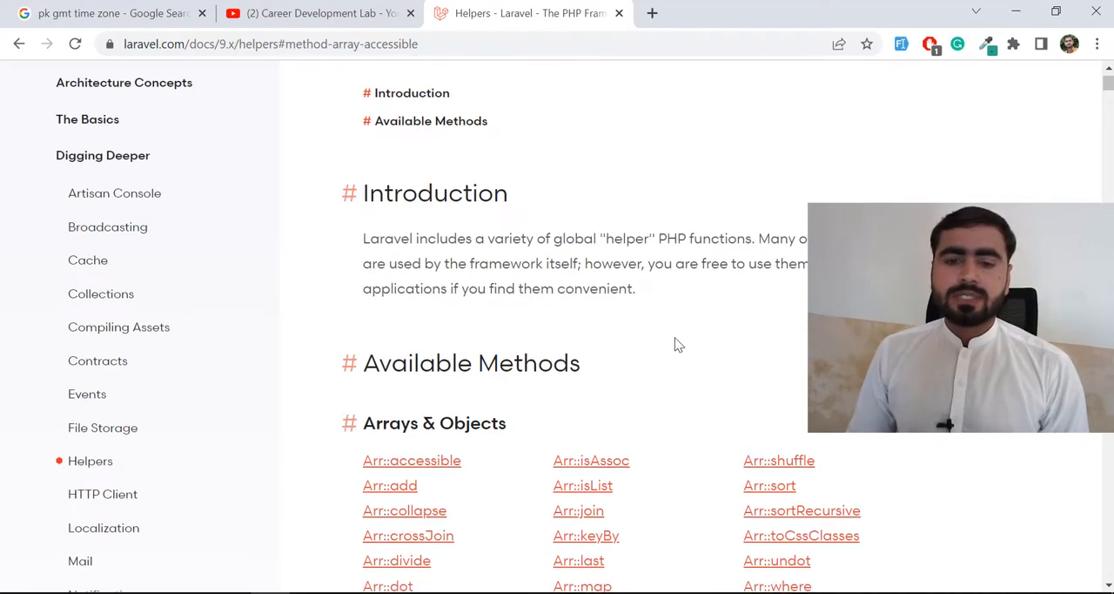
scroll(675, 337, down, 1)
scroll(674, 337, up, 1)
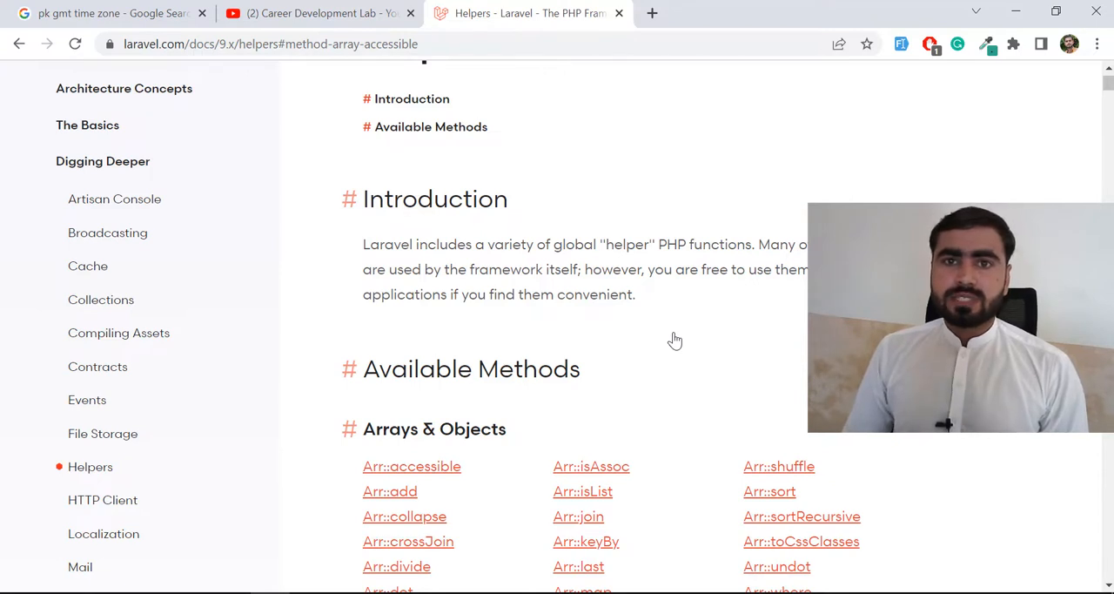
scroll(588, 320, down, 2)
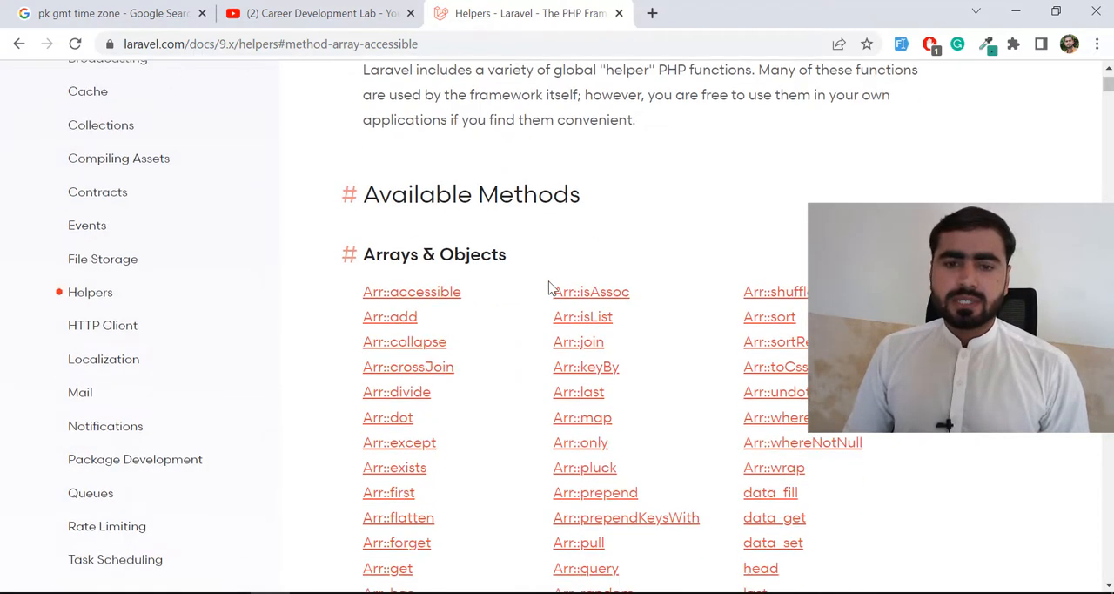
scroll(484, 334, down, 2)
scroll(484, 335, down, 2)
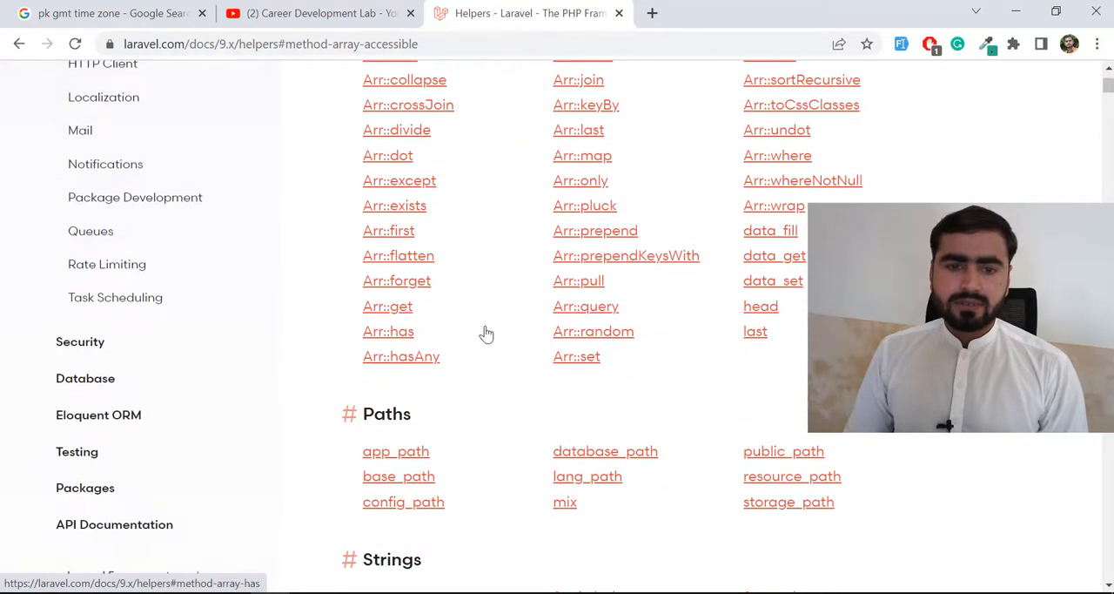
scroll(500, 306, up, 1)
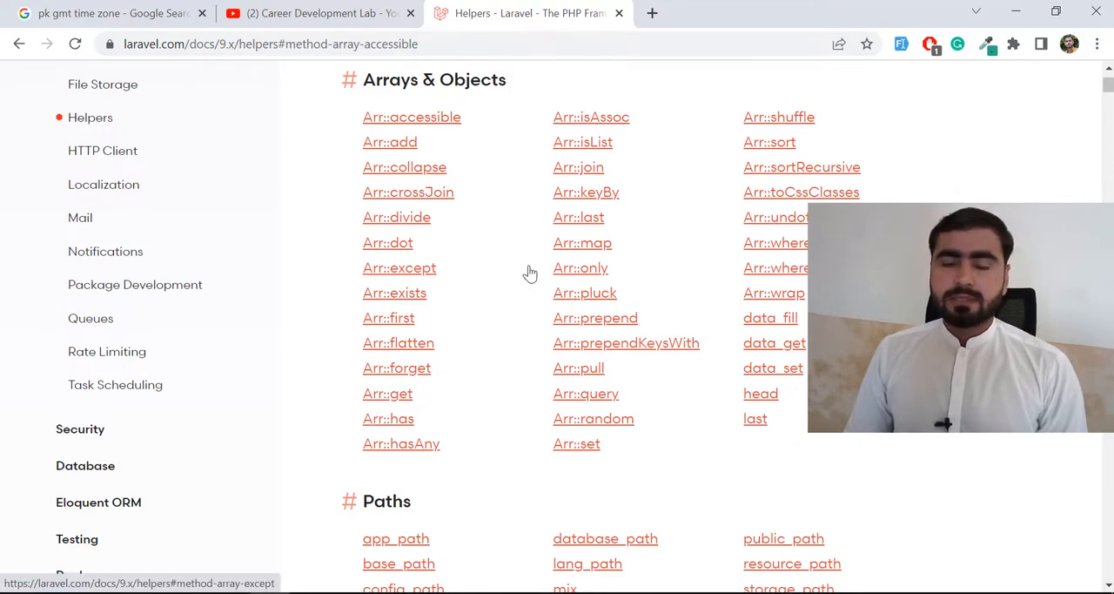
scroll(531, 274, down, 3)
scroll(531, 274, down, 3)
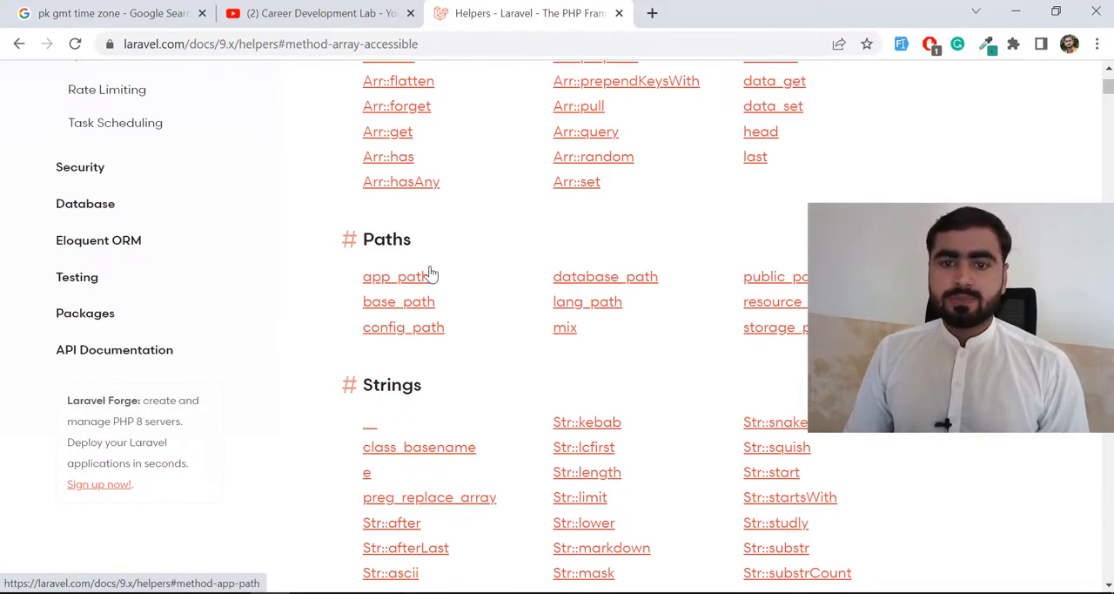
scroll(446, 286, down, 1)
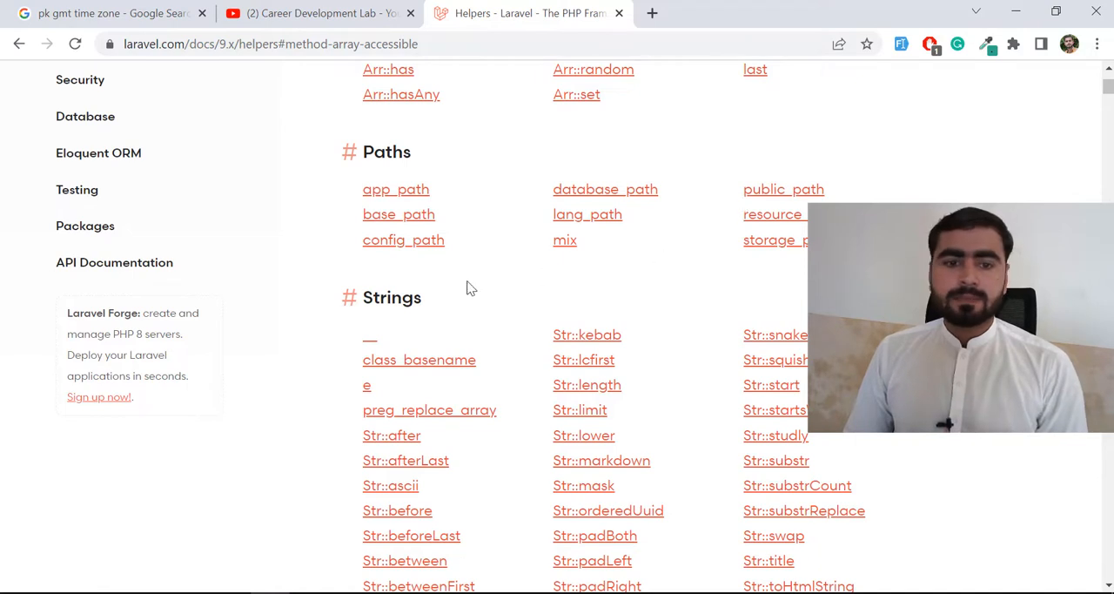
scroll(467, 288, down, 2)
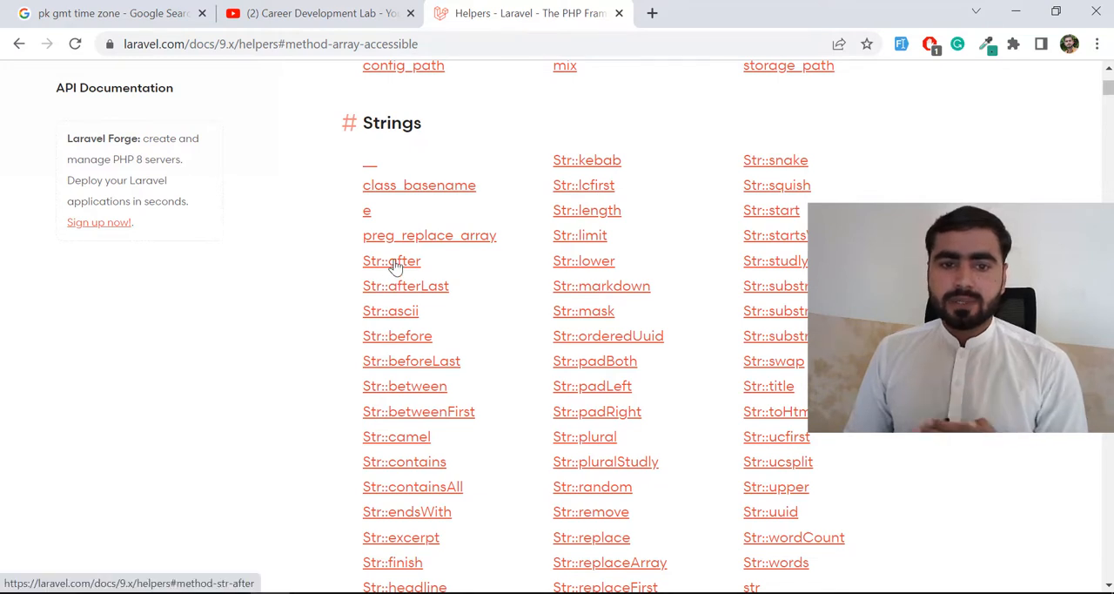
scroll(336, 300, down, 1)
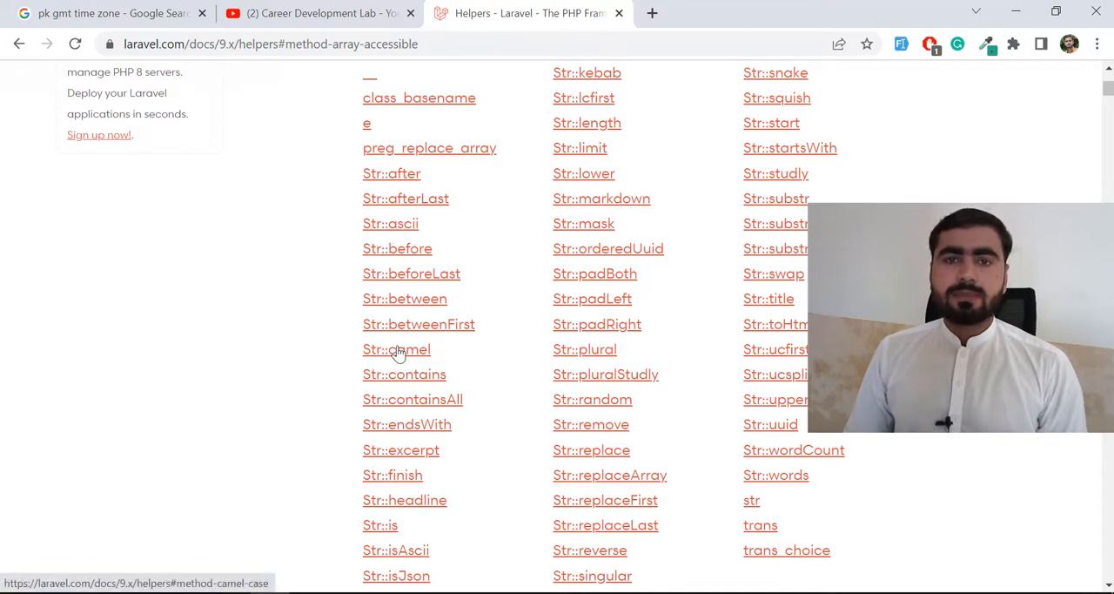
scroll(340, 340, down, 2)
scroll(339, 339, down, 2)
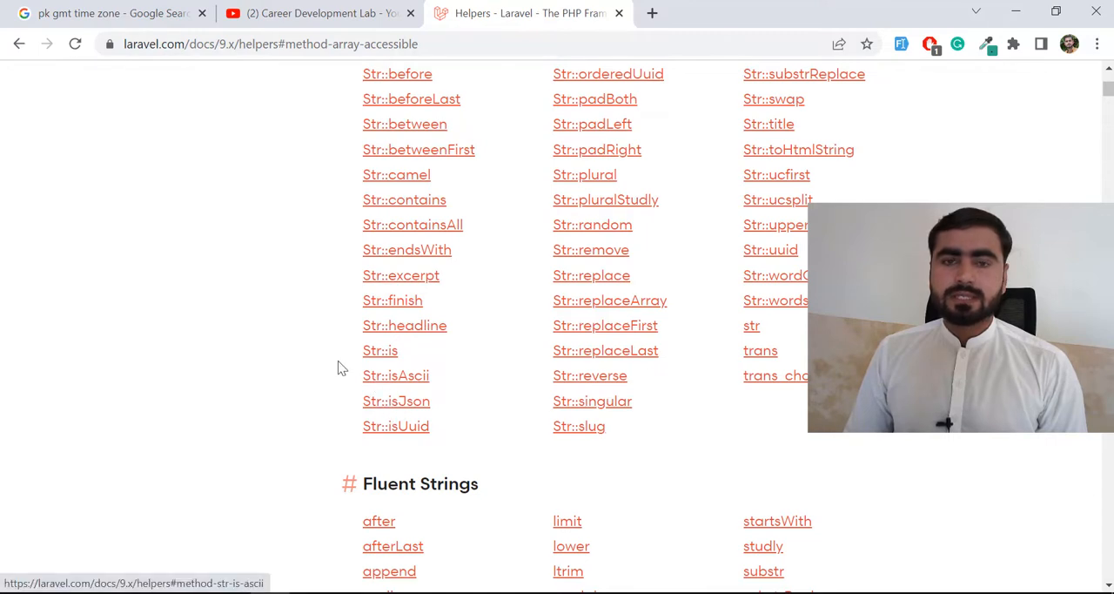
scroll(322, 352, up, 1)
scroll(322, 352, up, 1)
scroll(322, 352, up, 2)
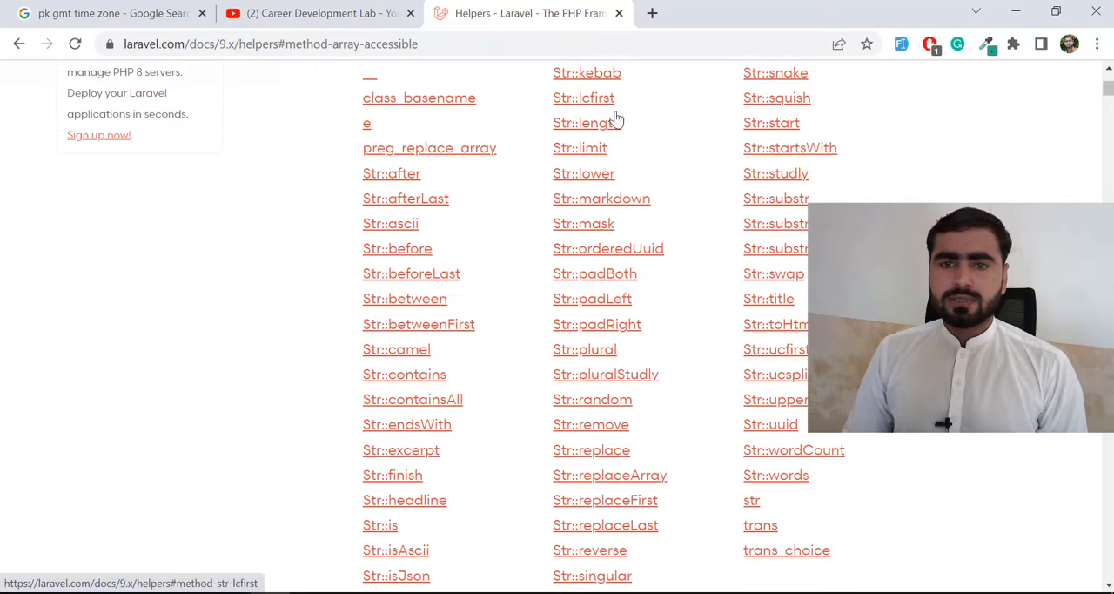
scroll(613, 217, down, 2)
scroll(614, 222, down, 1)
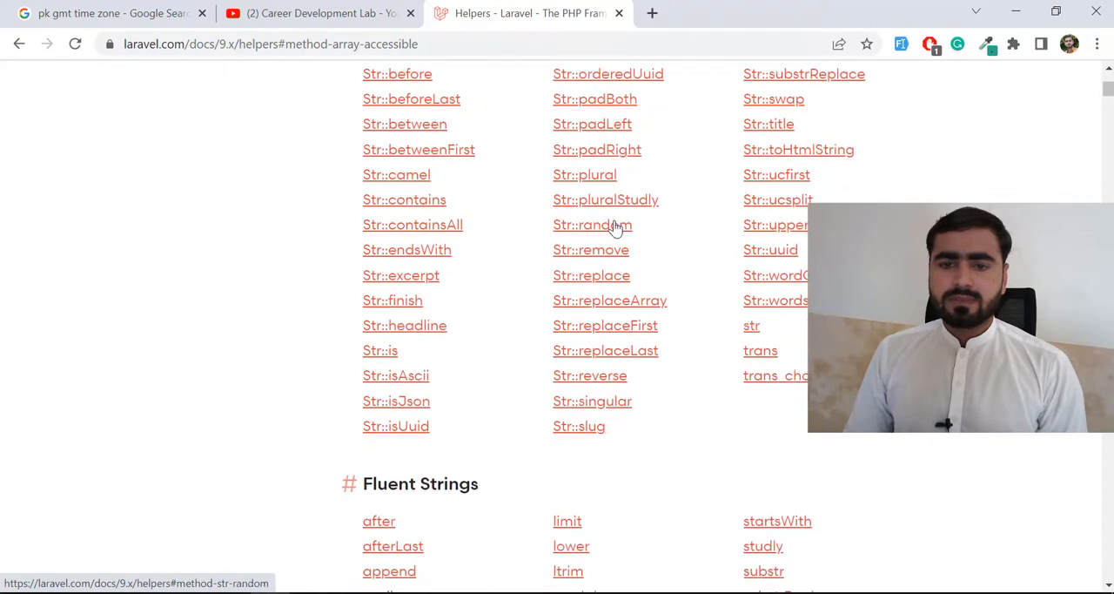
scroll(614, 226, down, 2)
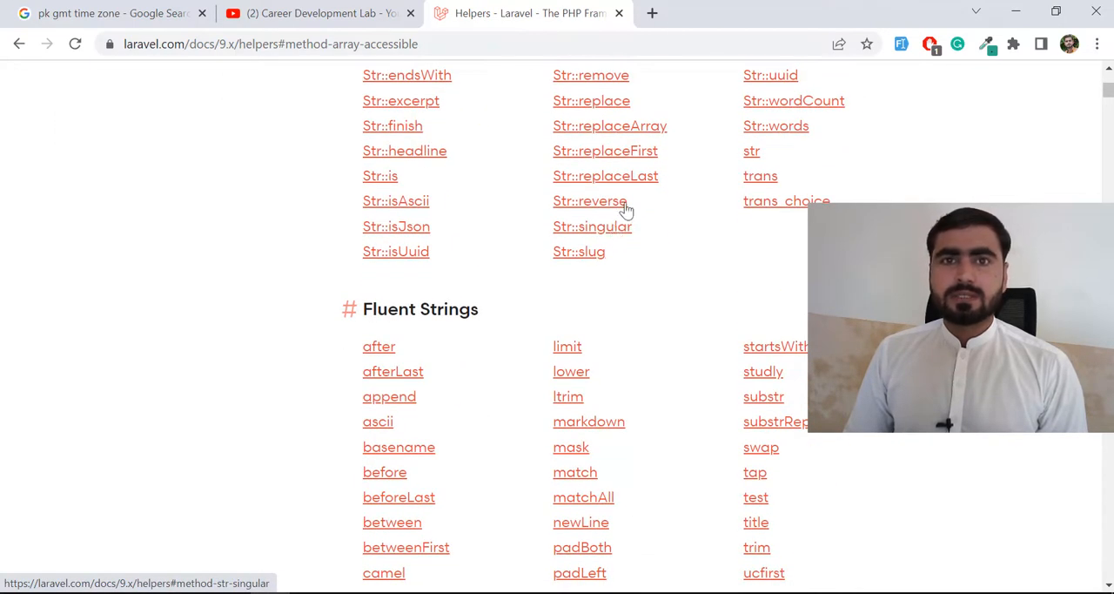
scroll(331, 216, down, 1)
scroll(305, 227, down, 1)
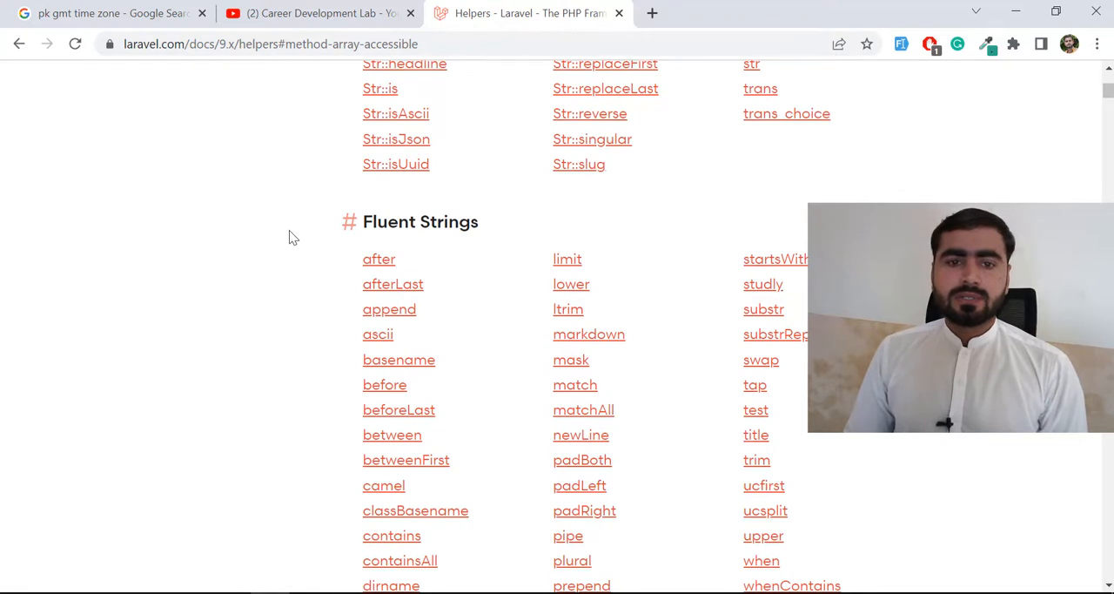
scroll(280, 262, down, 1)
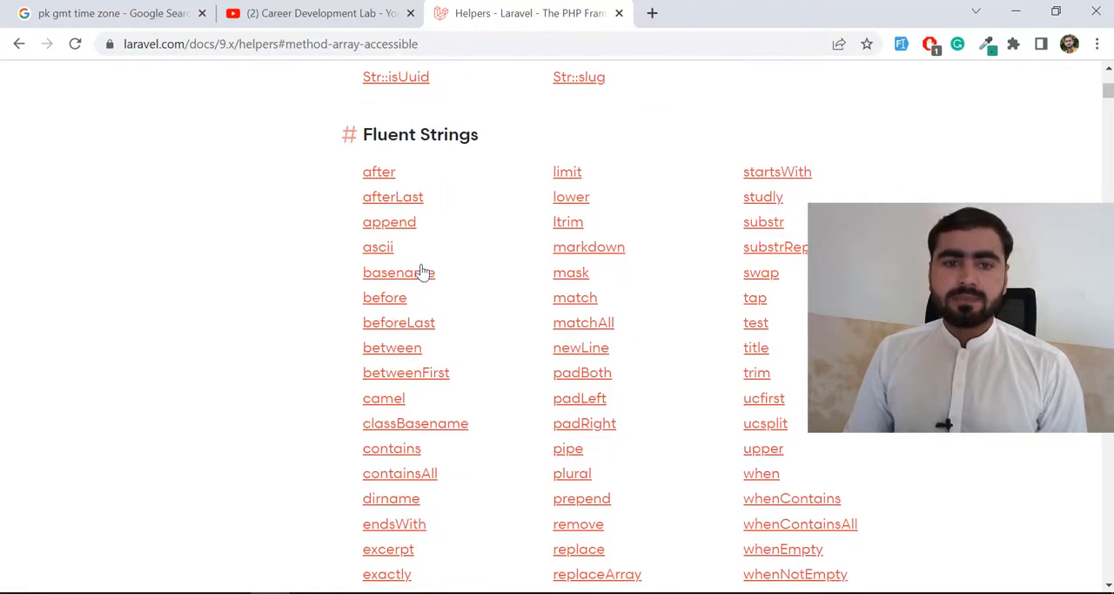
scroll(323, 263, down, 1)
scroll(323, 263, down, 1)
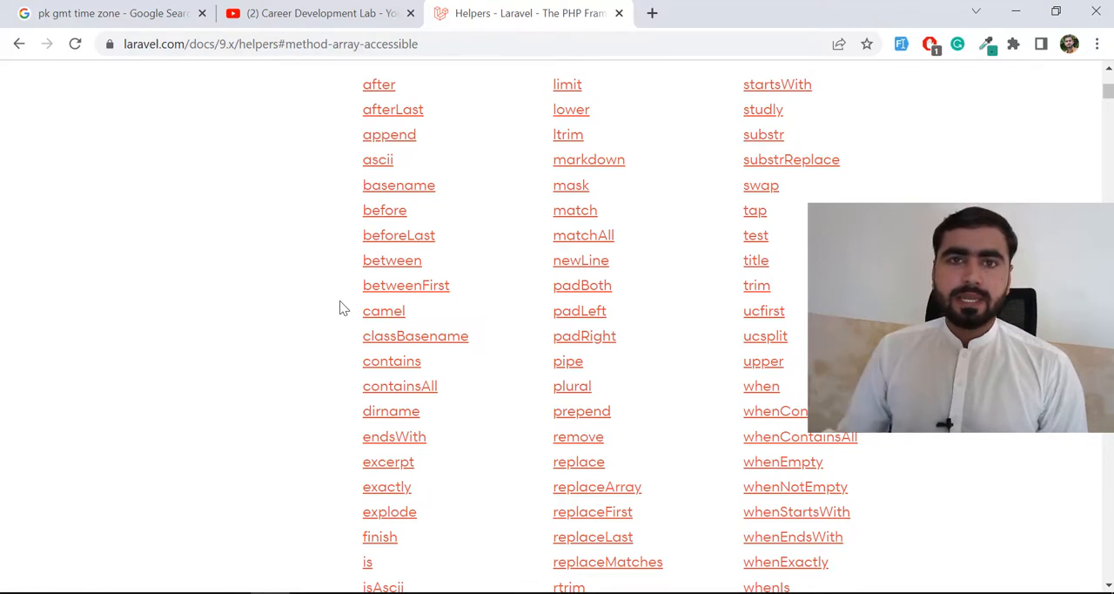
scroll(340, 305, down, 3)
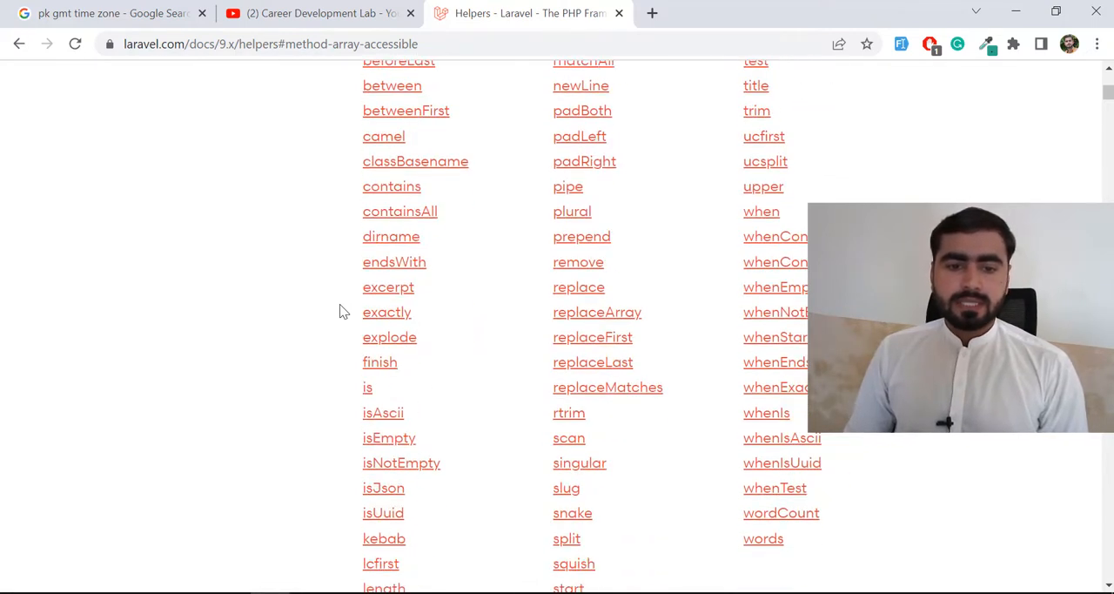
scroll(344, 322, down, 1)
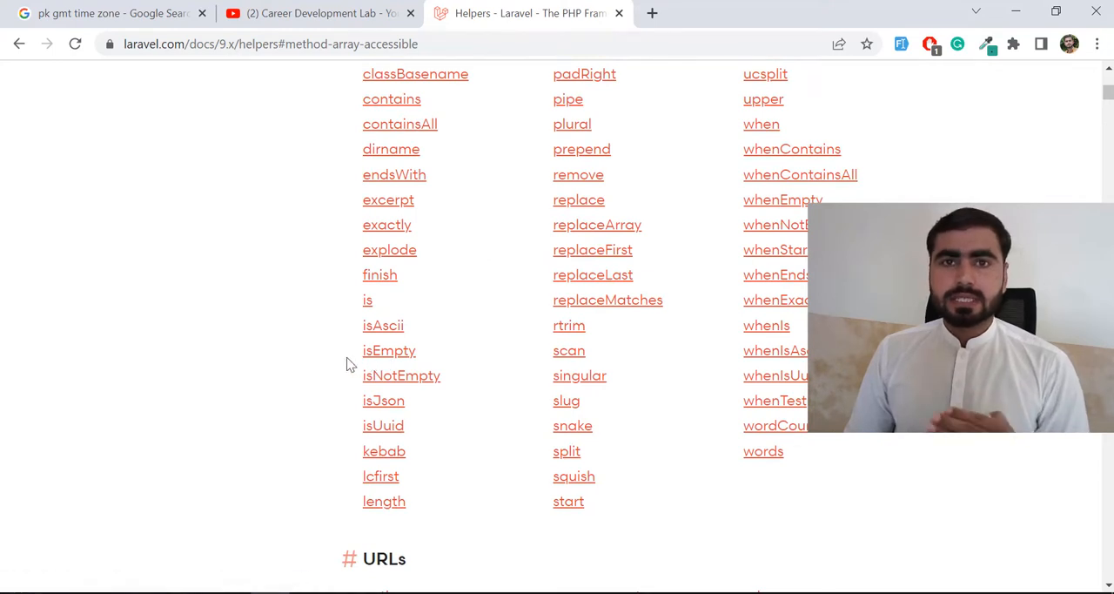
scroll(329, 379, down, 1)
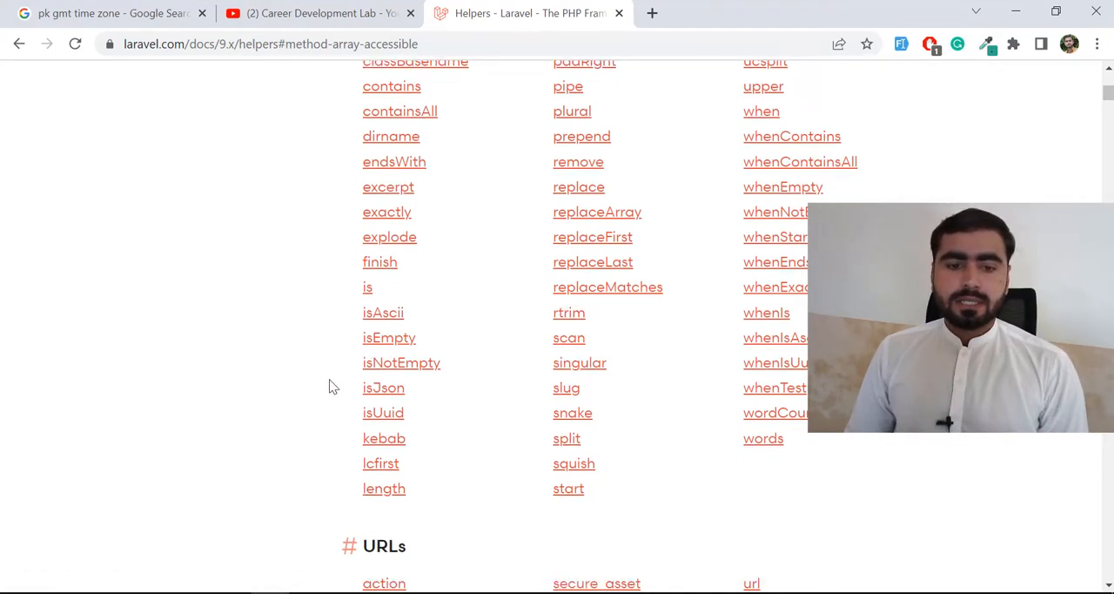
scroll(329, 379, down, 1)
scroll(329, 379, up, 4)
scroll(440, 377, up, 1)
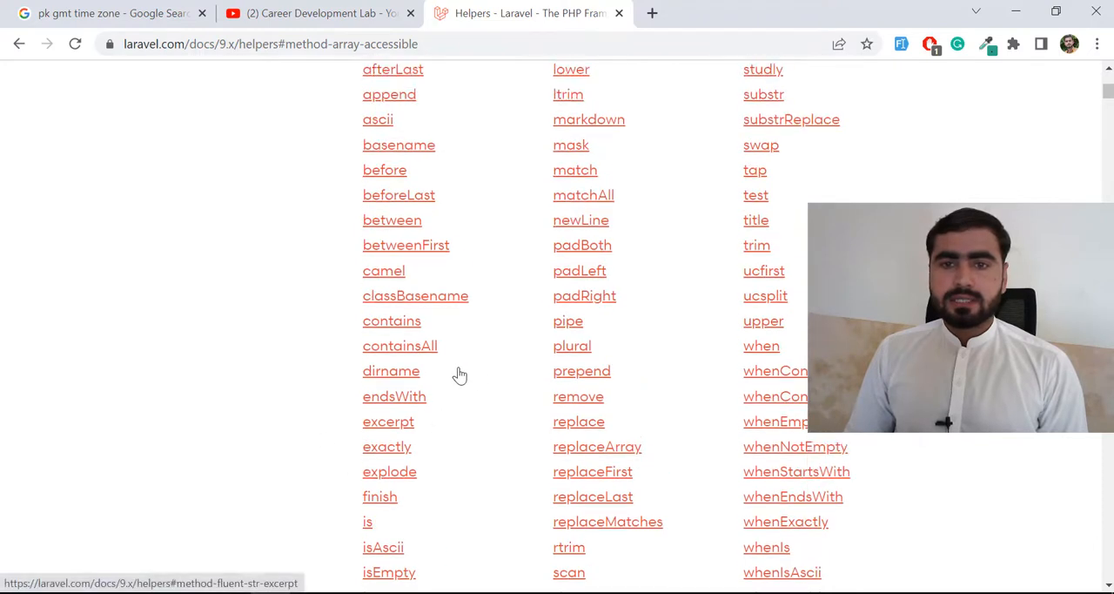
scroll(439, 377, up, 1)
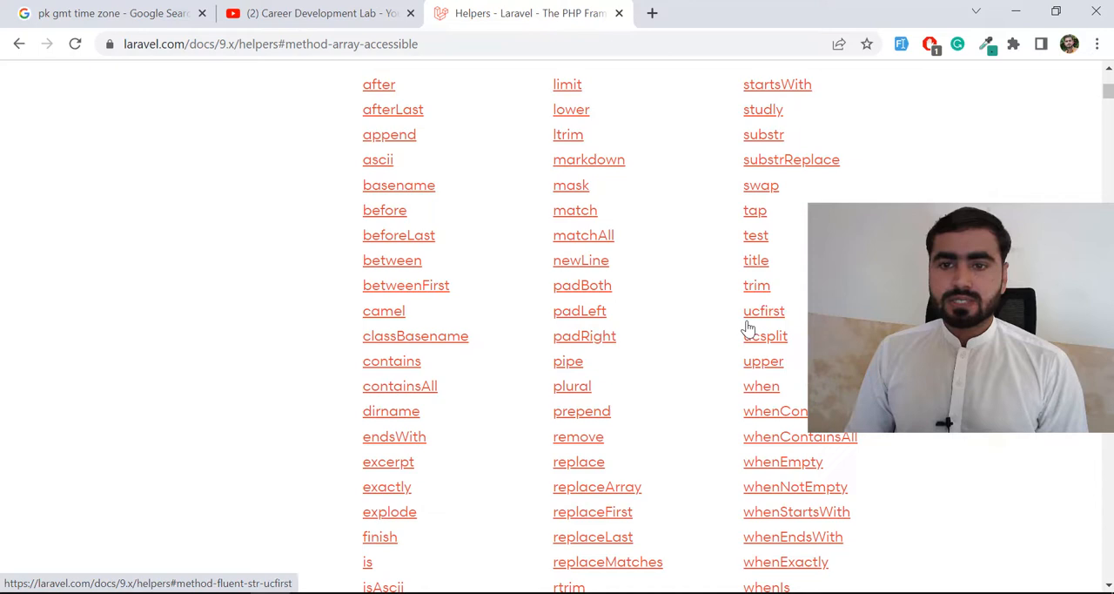
scroll(748, 326, down, 1)
scroll(731, 331, down, 1)
scroll(712, 346, down, 1)
scroll(711, 347, down, 5)
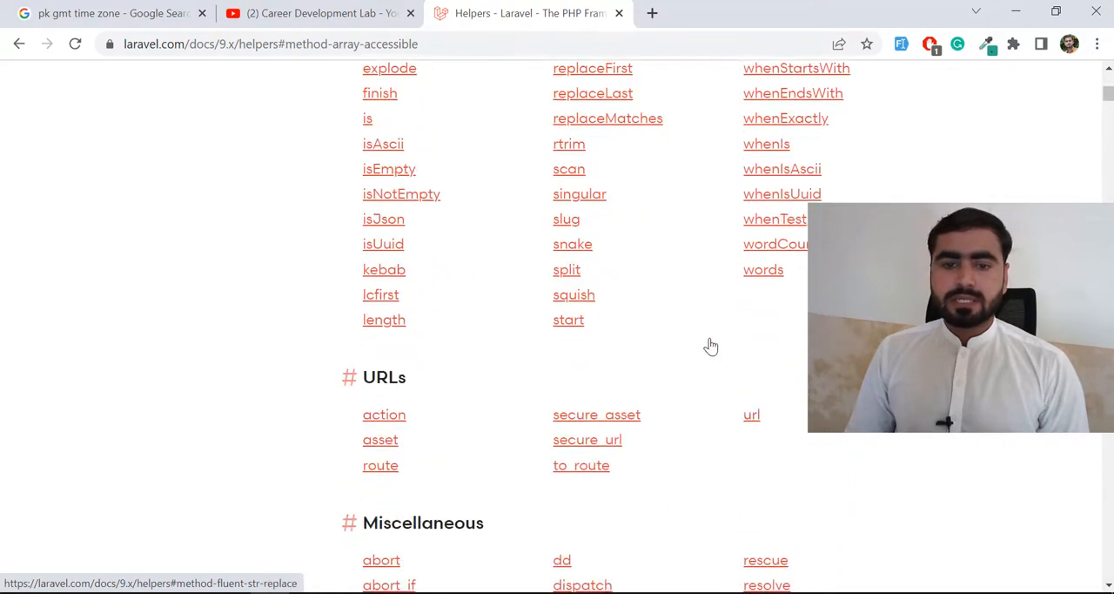
scroll(705, 331, down, 3)
scroll(241, 235, up, 1)
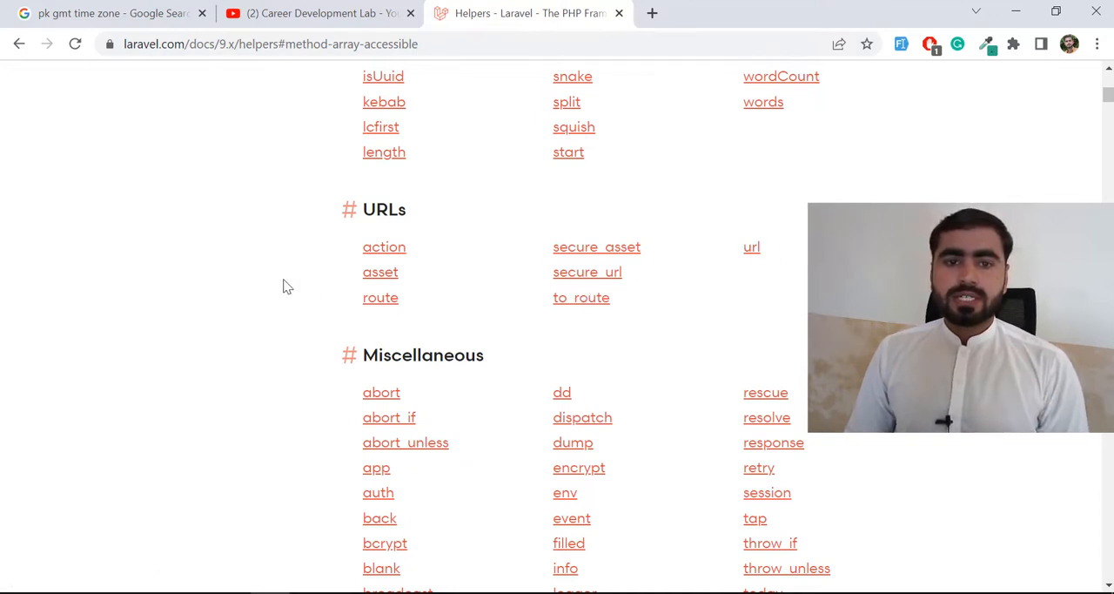
scroll(287, 285, down, 2)
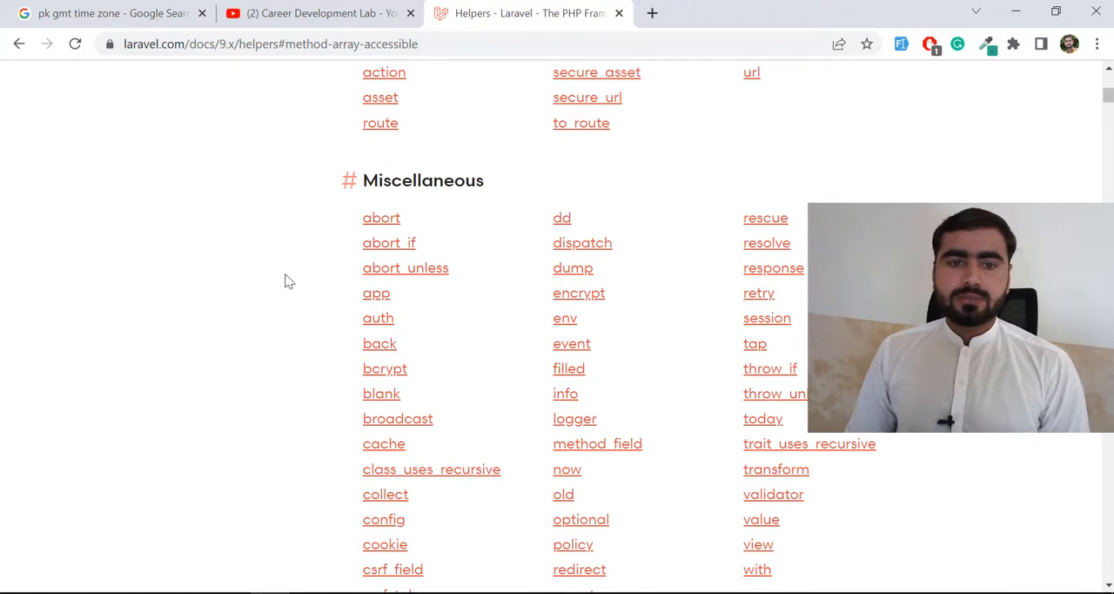
scroll(290, 280, down, 1)
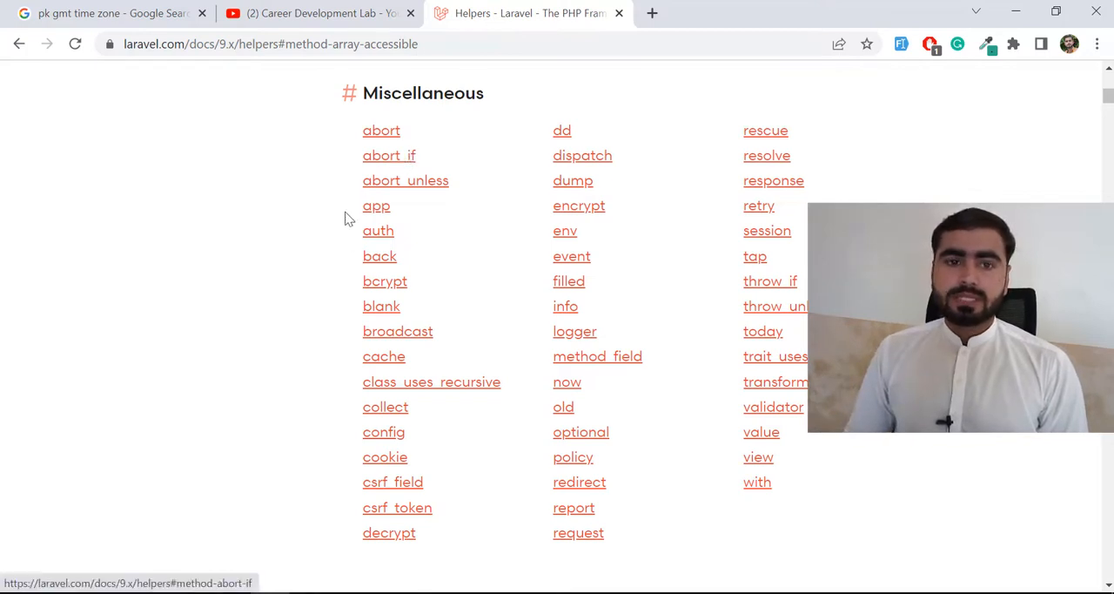
scroll(314, 235, down, 1)
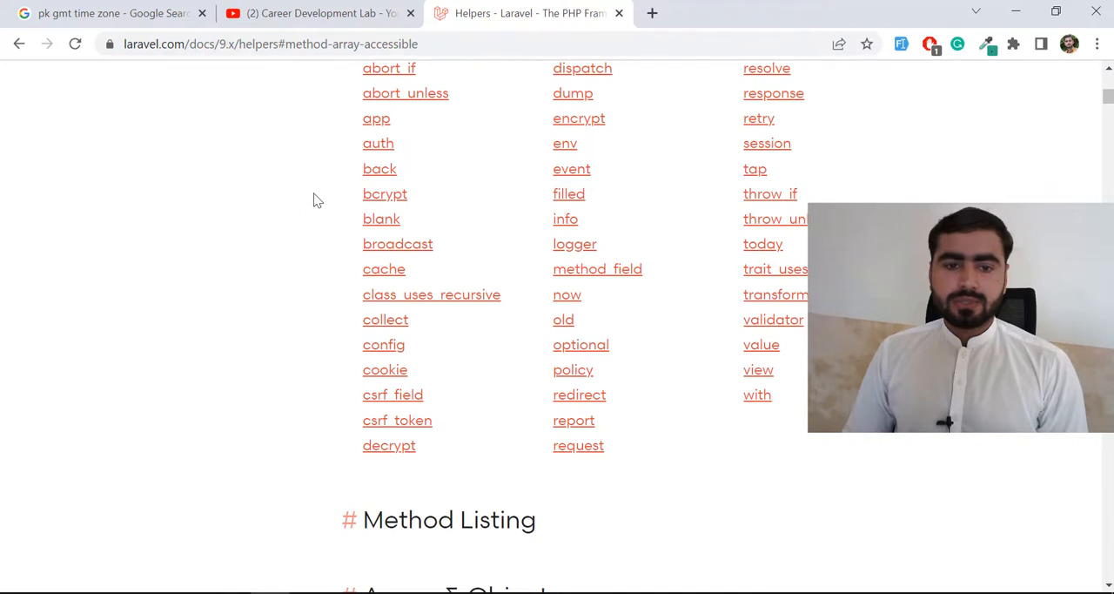
scroll(311, 276, up, 1)
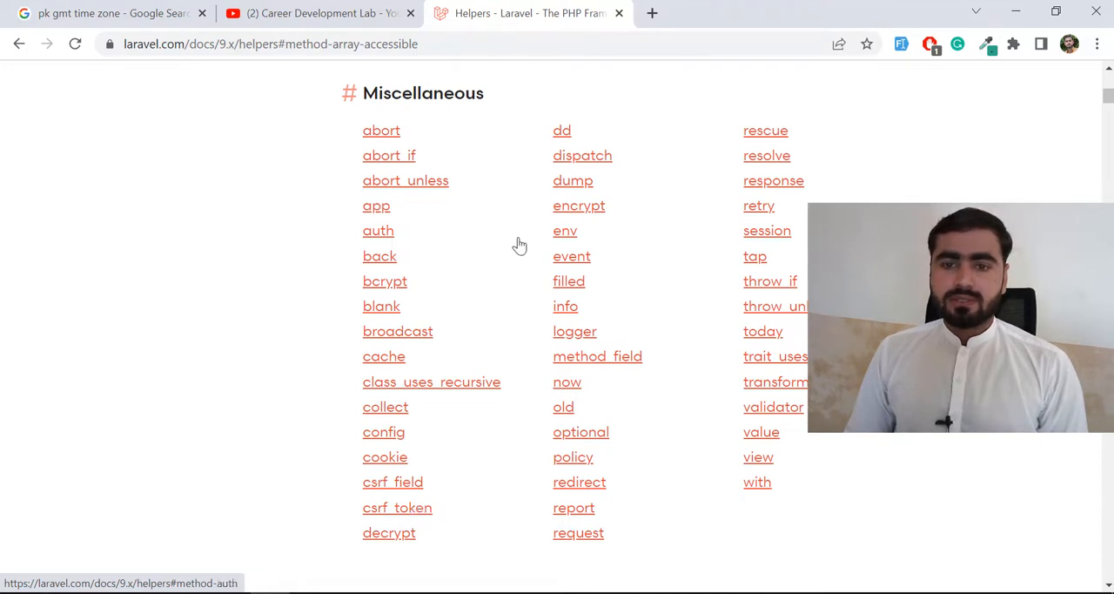
scroll(529, 242, down, 1)
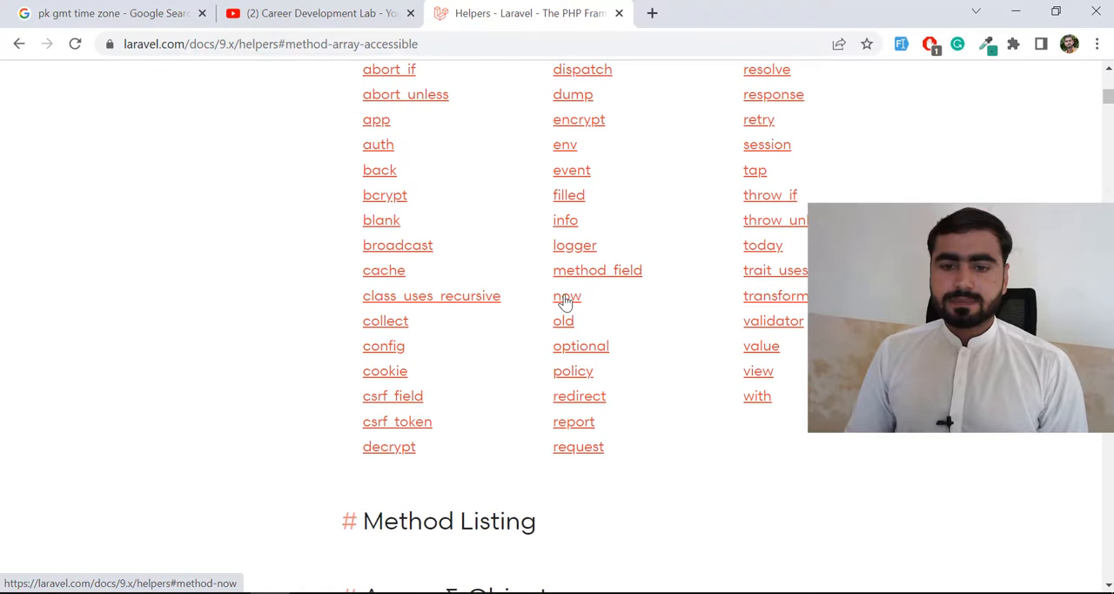
scroll(537, 291, up, 2)
scroll(784, 238, down, 1)
scroll(788, 253, down, 1)
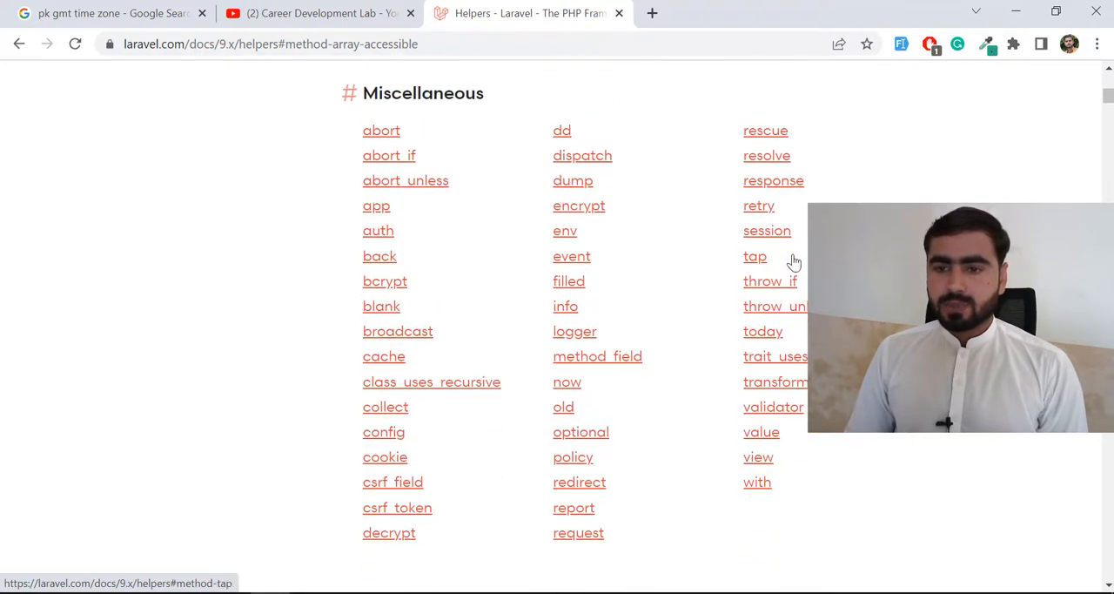
scroll(801, 289, down, 1)
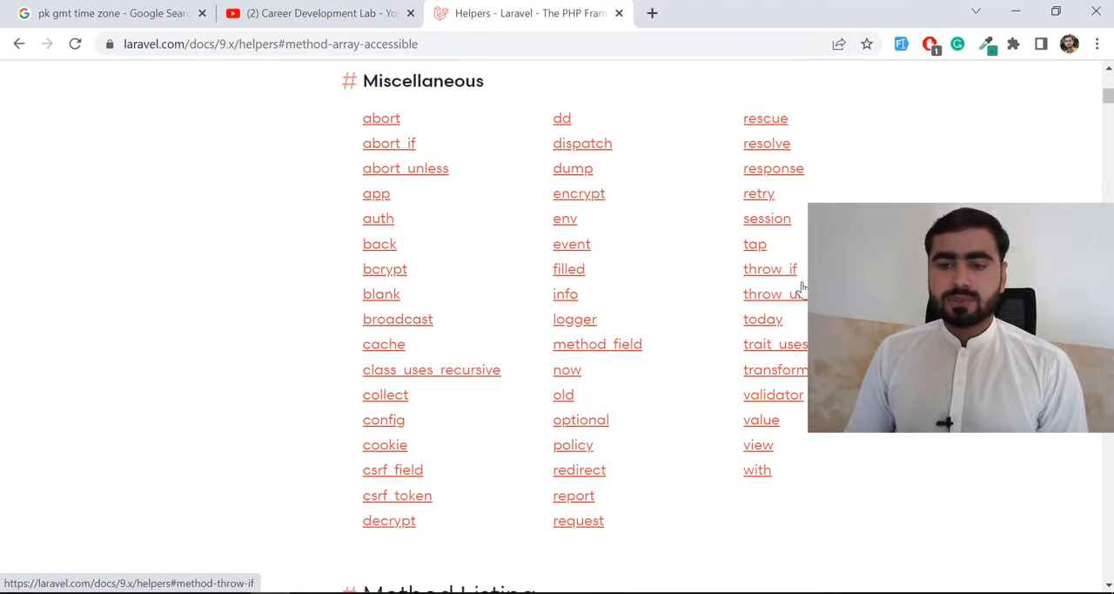
scroll(801, 289, down, 1)
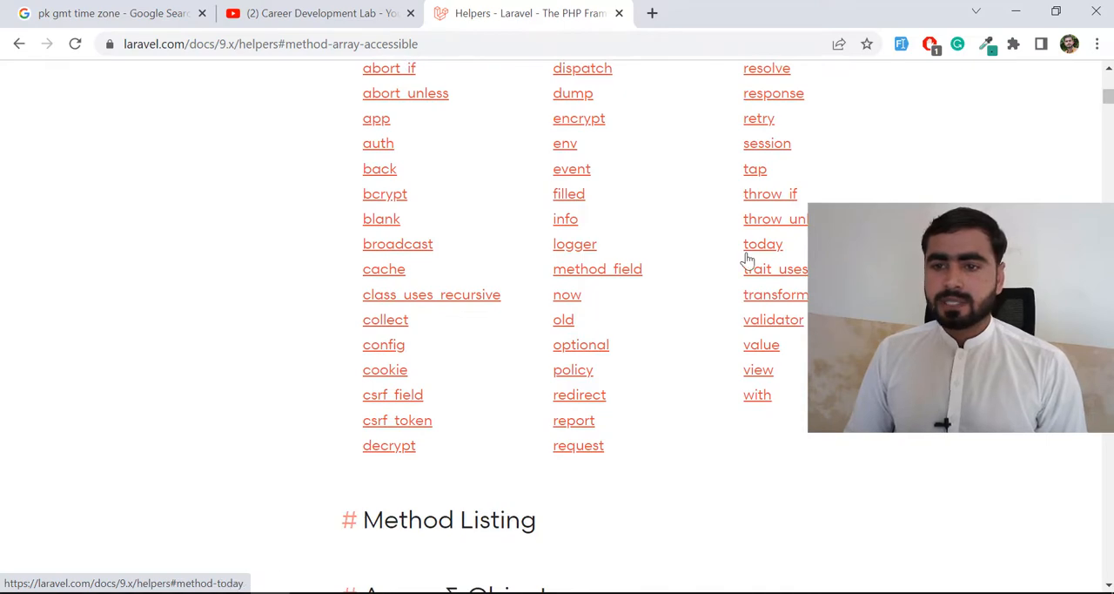
scroll(683, 240, down, 2)
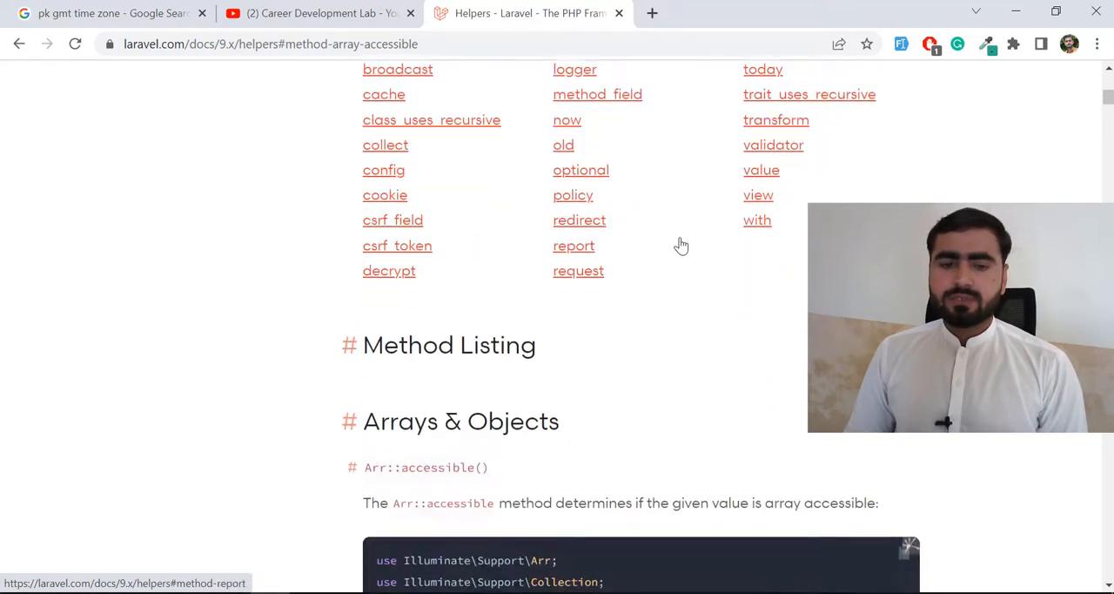
scroll(683, 240, down, 1)
scroll(682, 240, down, 1)
scroll(682, 240, up, 3)
scroll(683, 241, up, 3)
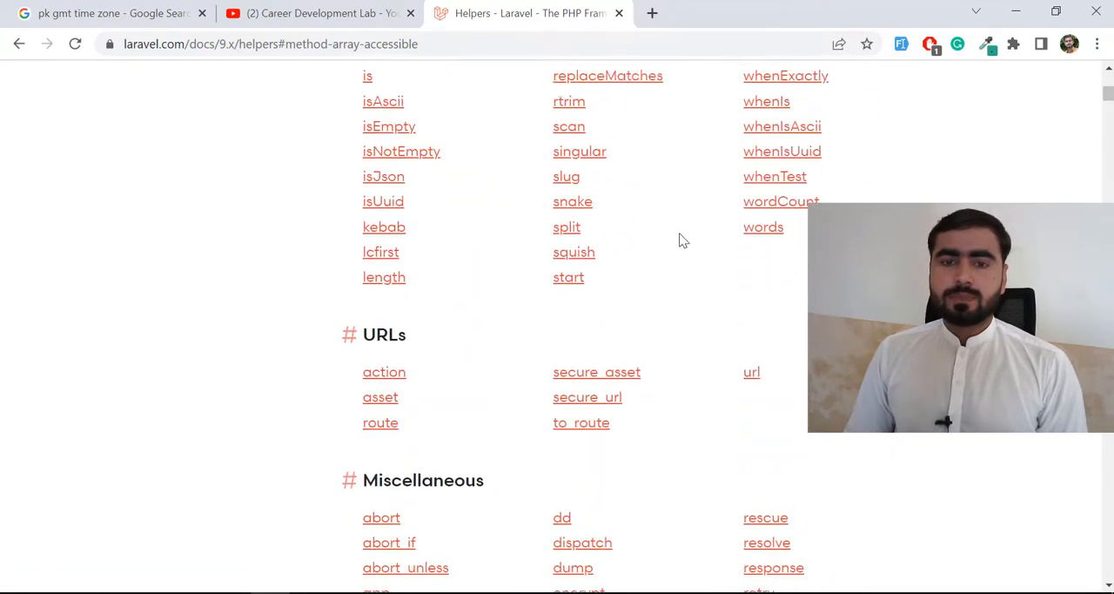
scroll(682, 240, up, 3)
scroll(682, 241, up, 3)
scroll(683, 240, up, 4)
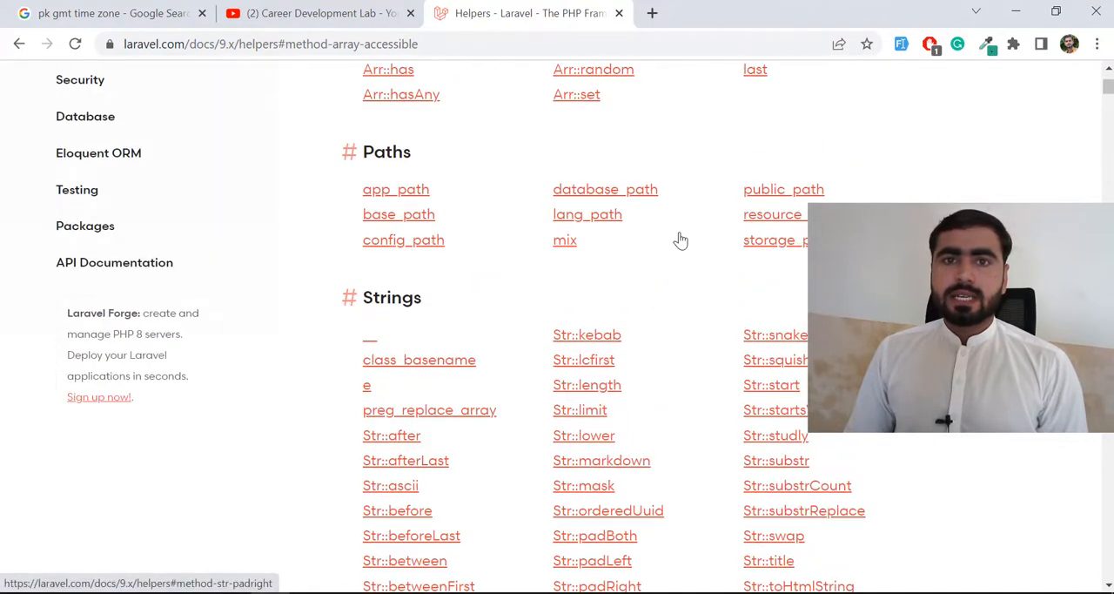
scroll(682, 237, up, 3)
scroll(683, 237, up, 1)
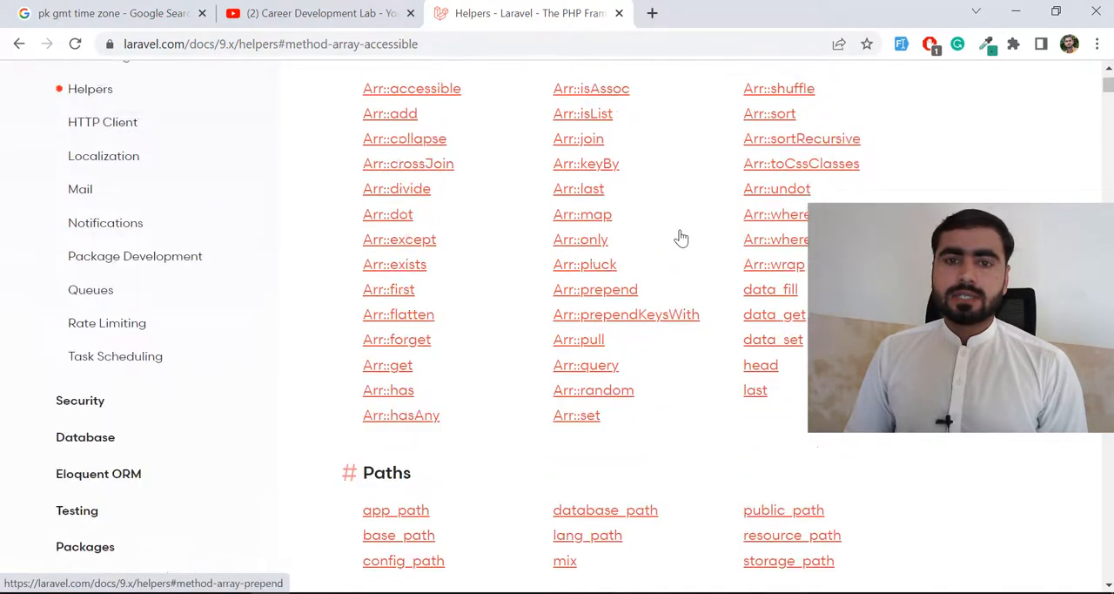
scroll(682, 237, up, 3)
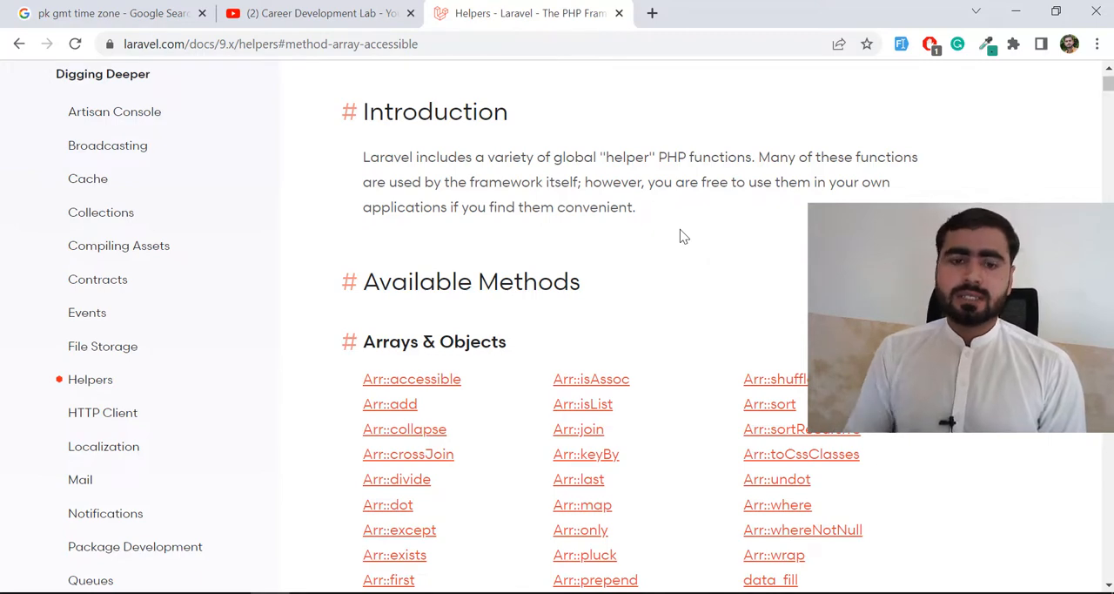
scroll(680, 229, down, 1)
scroll(668, 231, down, 3)
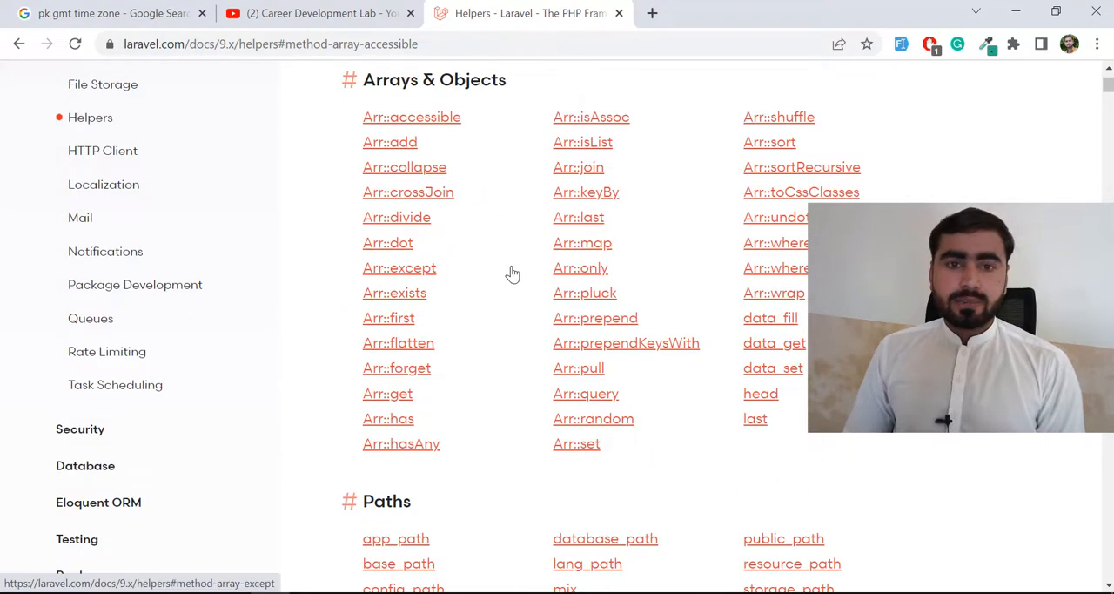
scroll(512, 270, up, 4)
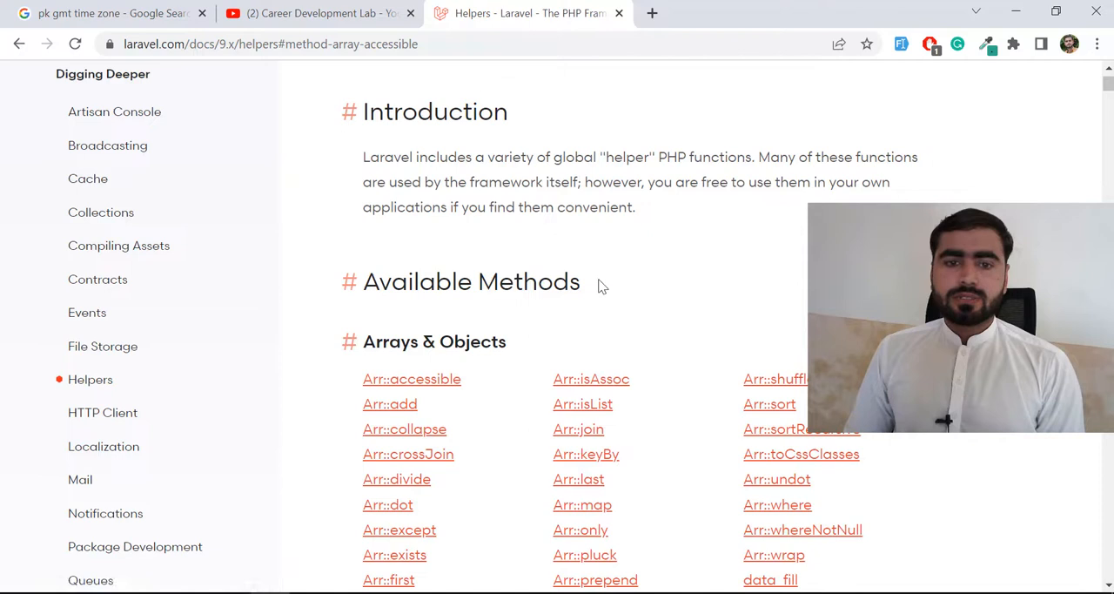
Highlight and clear the Available Methods heading for emphasis.
drag(597, 286, 392, 283)
click(450, 213)
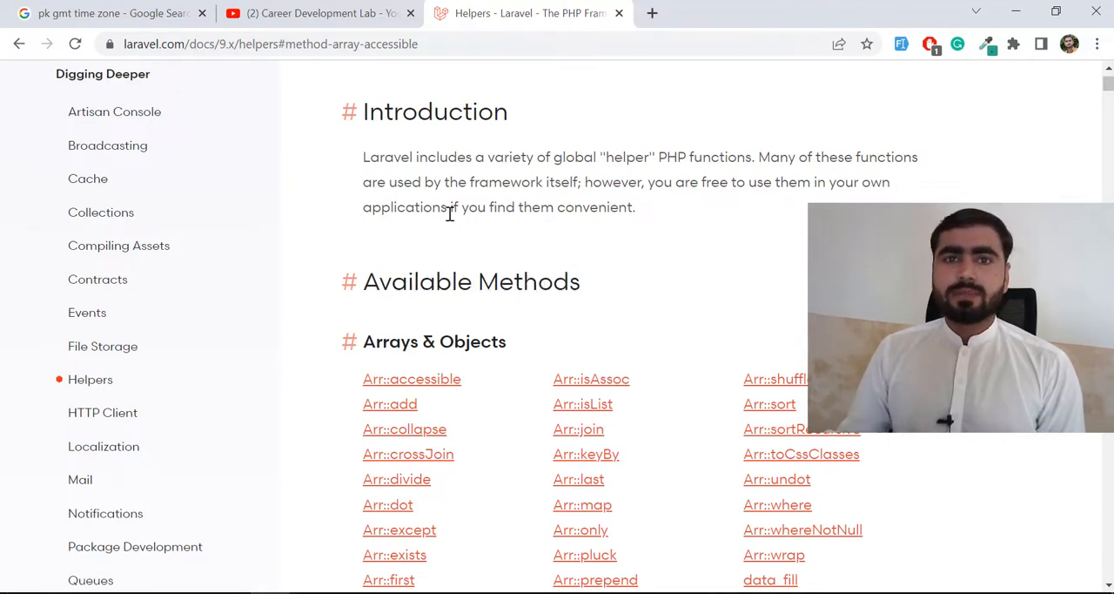
scroll(450, 213, up, 3)
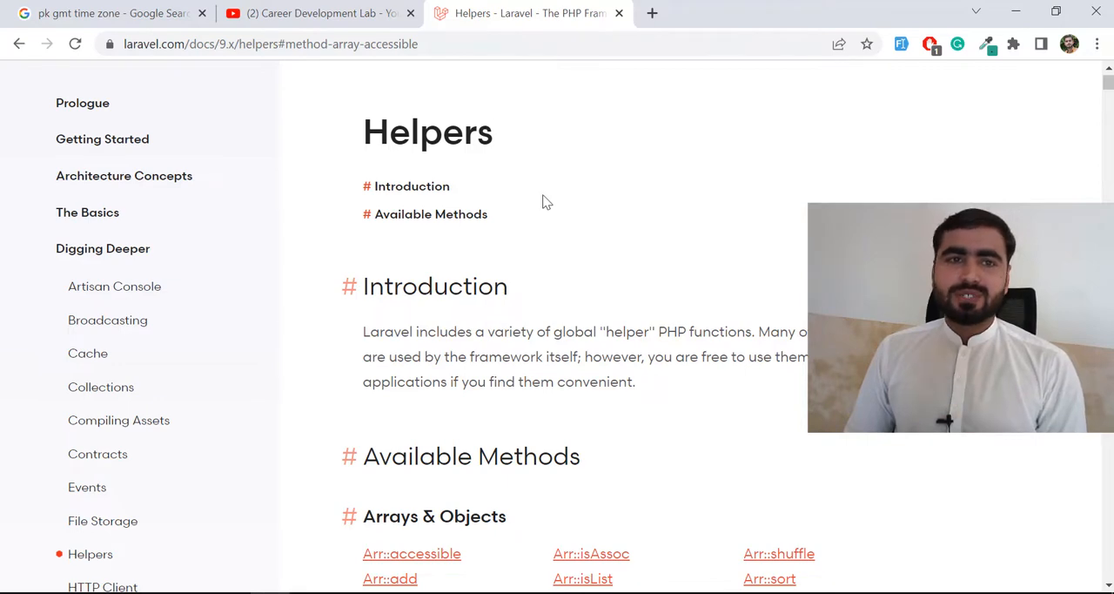
Visit YouTube Studio, highlight the partner program notification title, then return to the Laravel docs window.
key(alt+Tab)
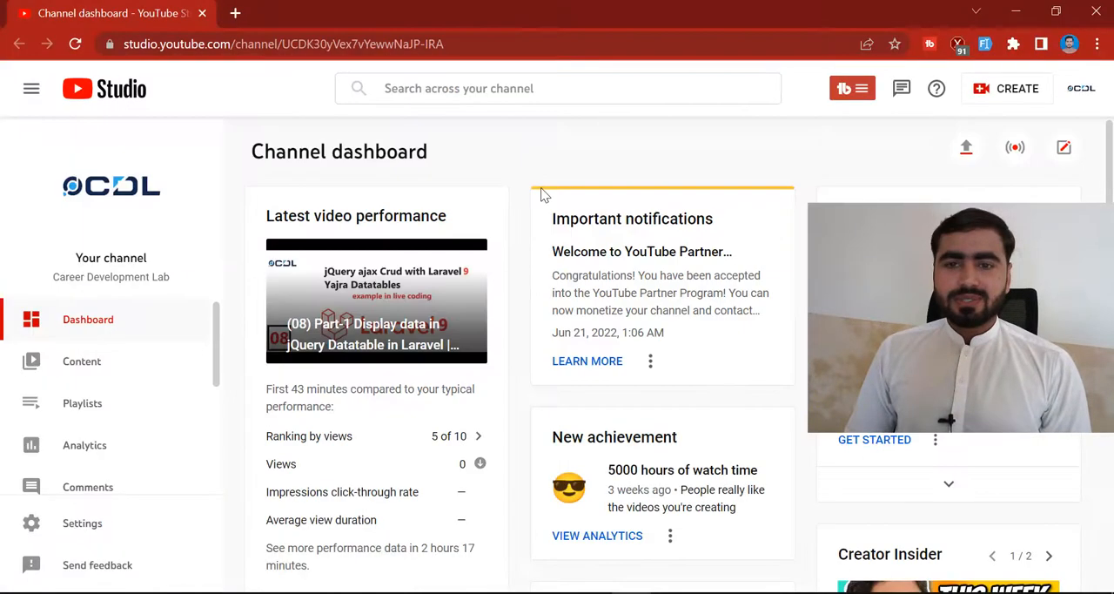
scroll(632, 265, down, 2)
scroll(632, 266, up, 2)
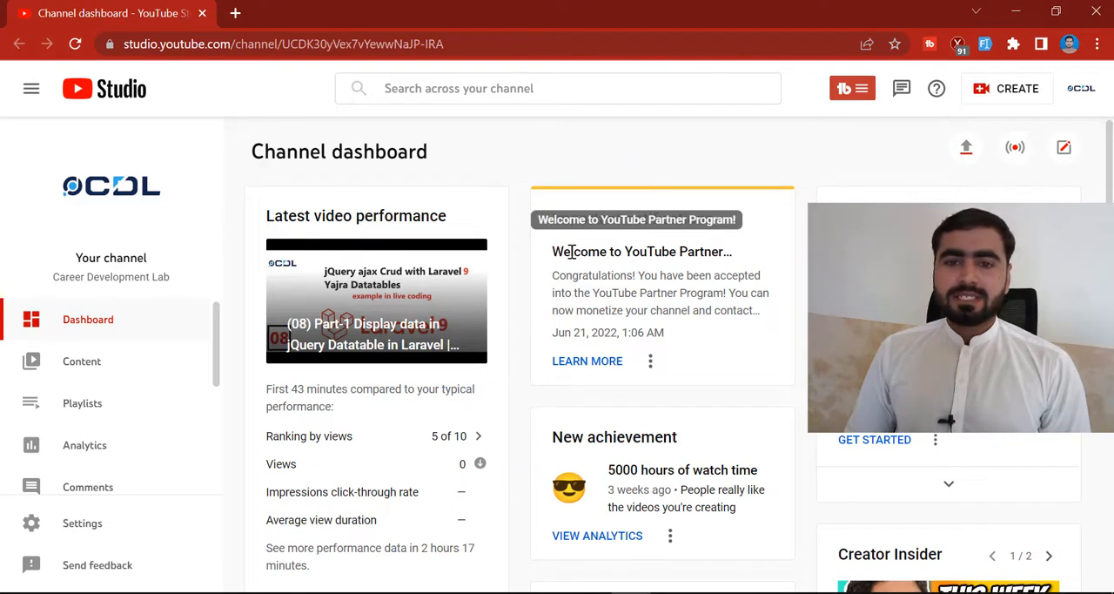
drag(559, 253, 728, 249)
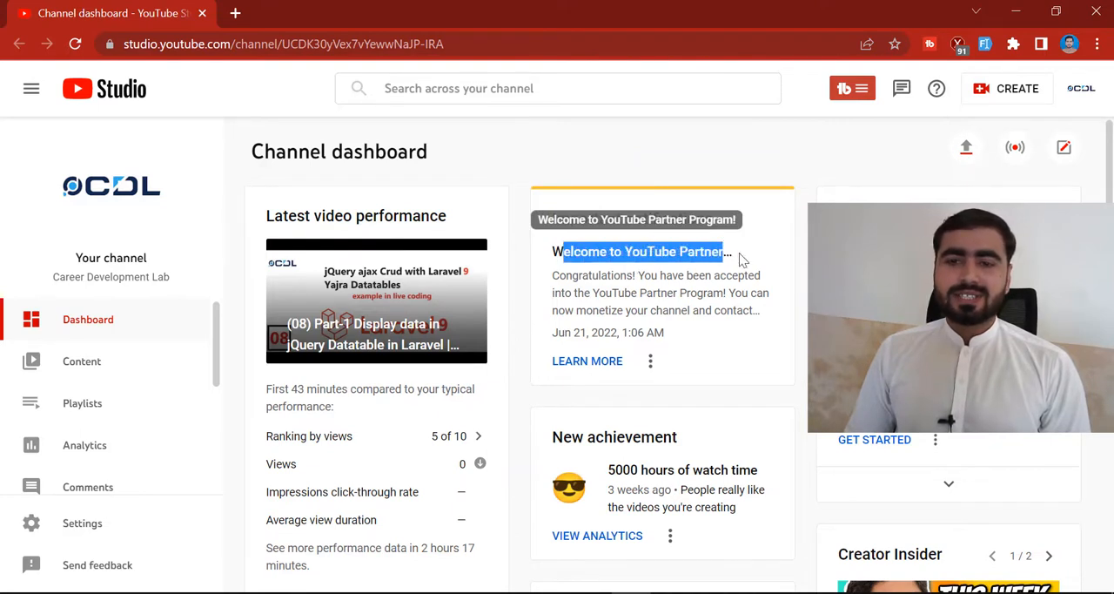
click(741, 259)
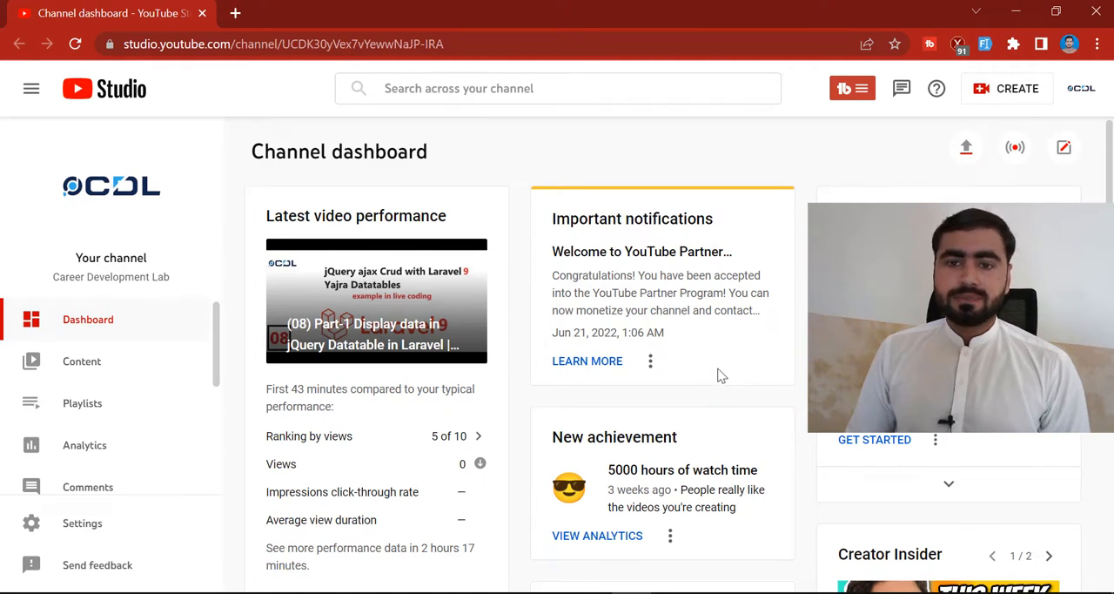
scroll(721, 375, down, 2)
scroll(721, 375, up, 2)
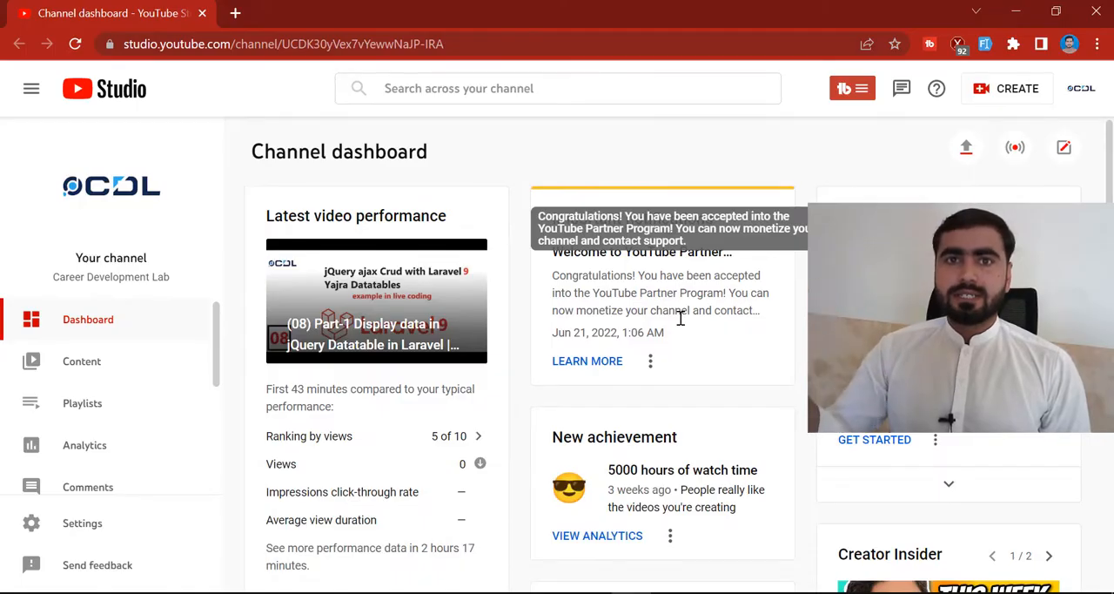
key(alt+Tab)
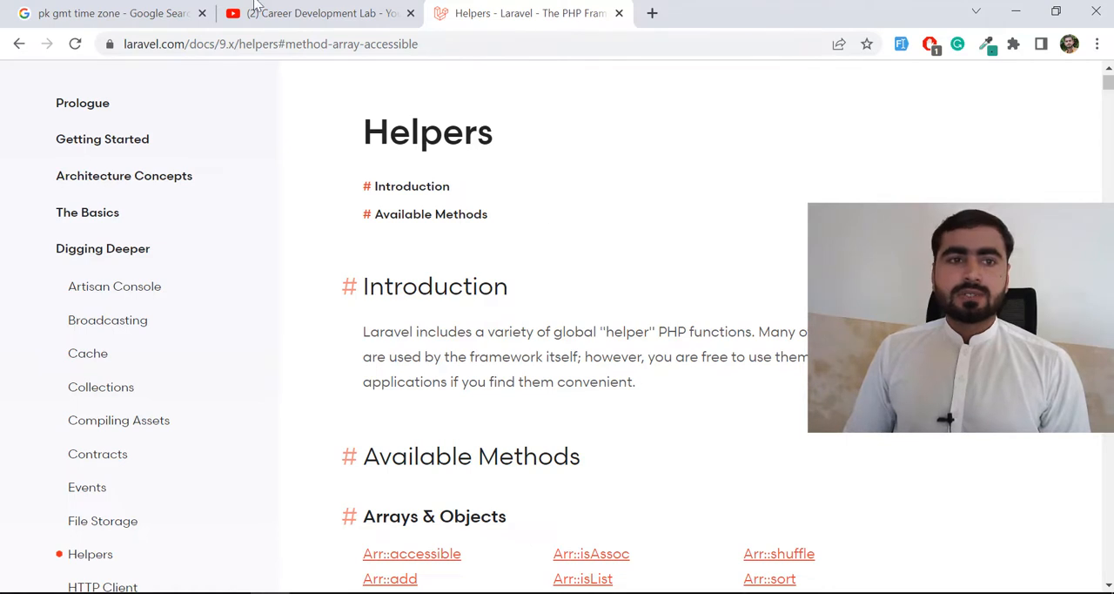
Review the Pakistan time zone search, highlighting UTC+05:00 and the 'one time zone' phrase.
click(105, 13)
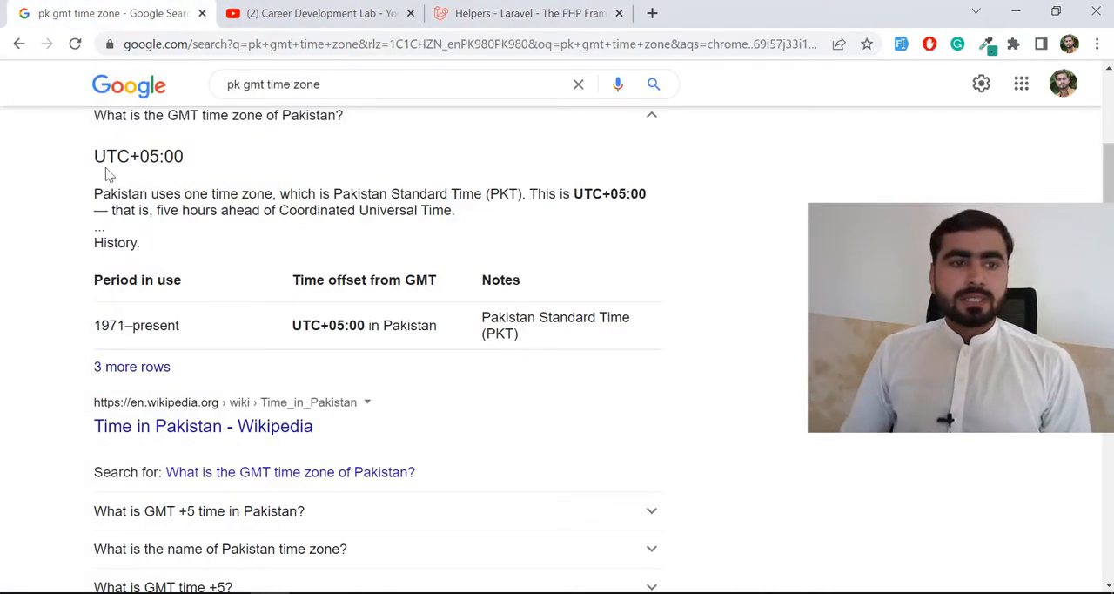
drag(149, 165, 224, 166)
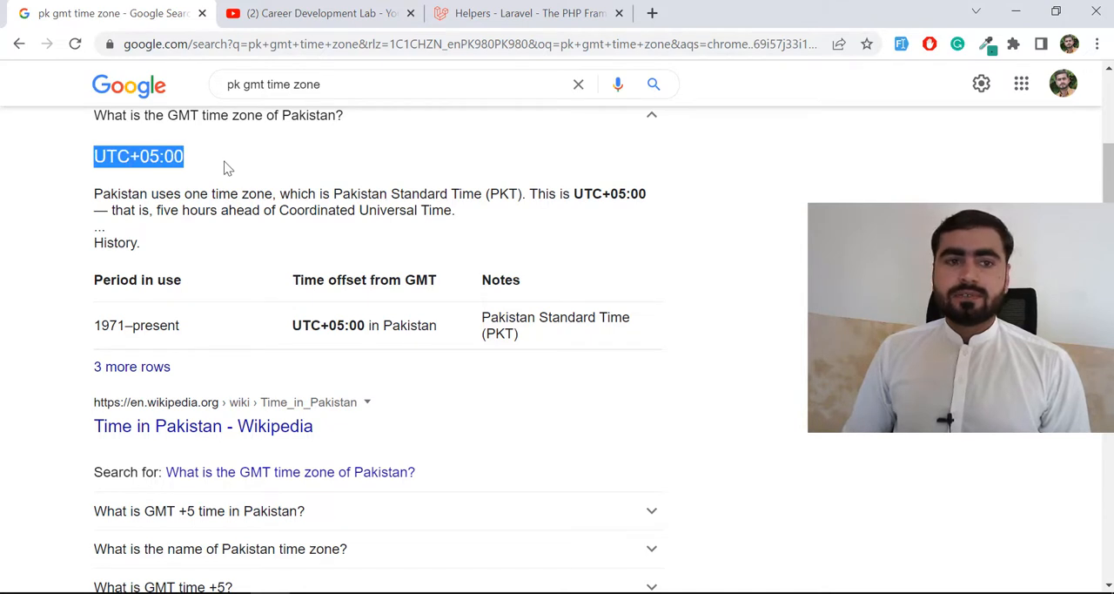
click(240, 196)
drag(174, 193, 331, 194)
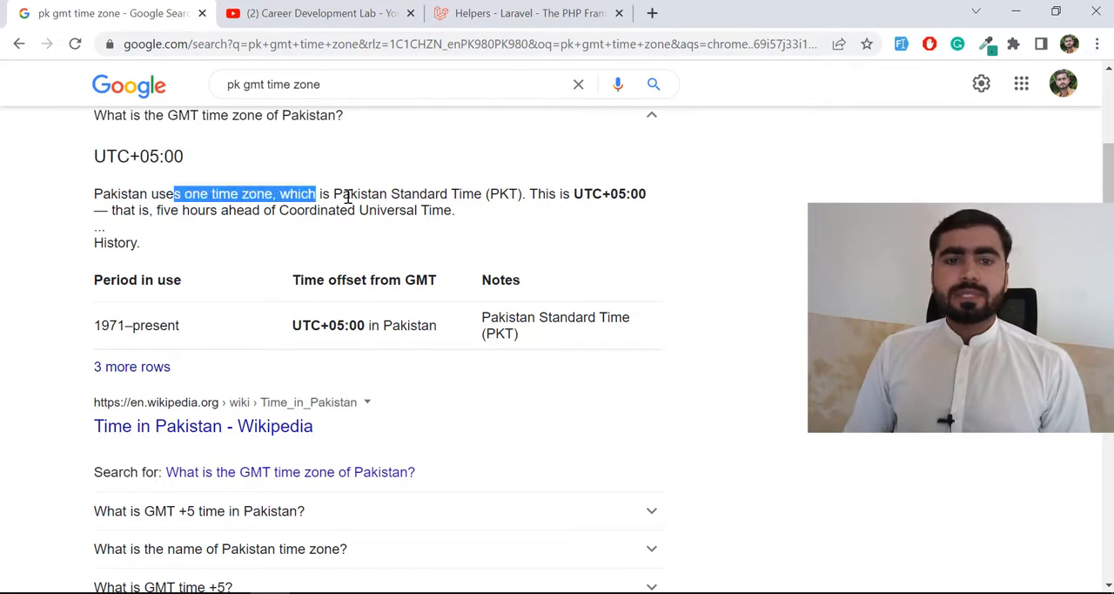
click(348, 197)
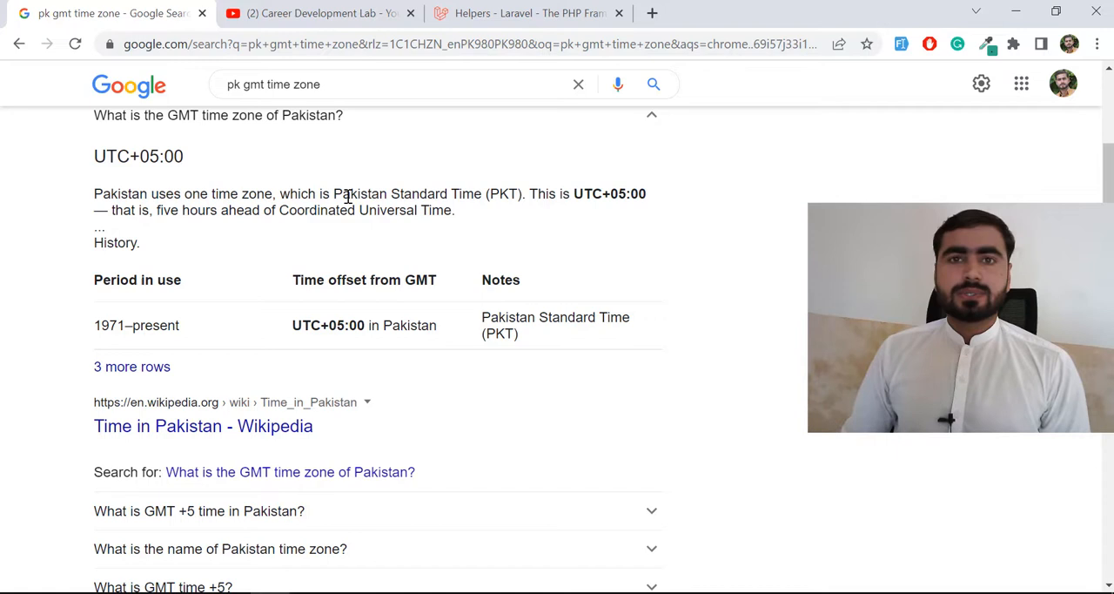
Highlight the full answer paragraph, then switch to the Career Development Lab channel page.
drag(103, 190, 494, 204)
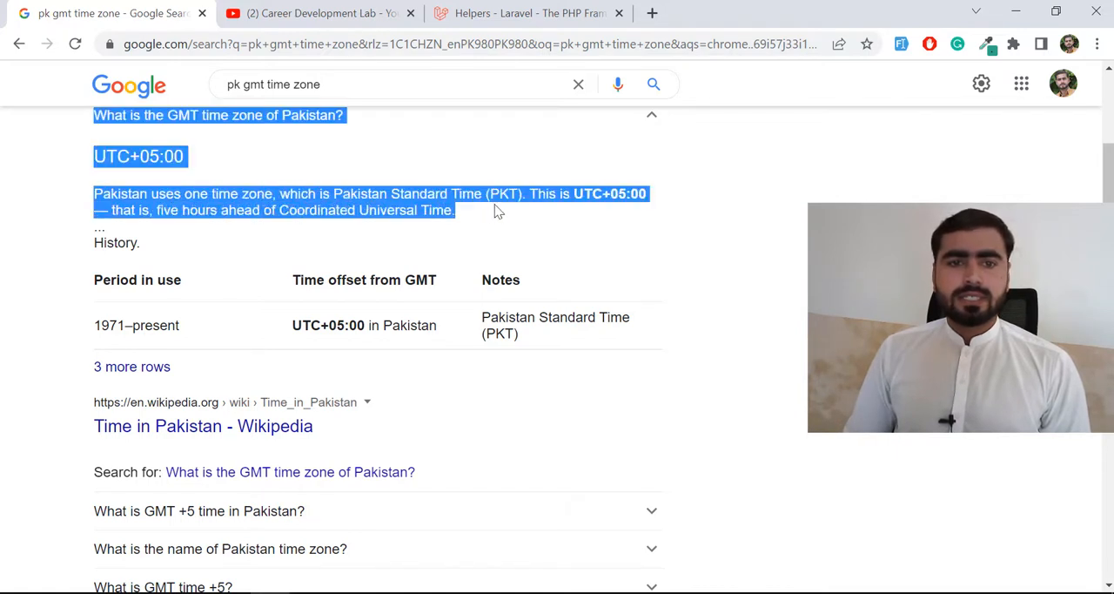
click(504, 218)
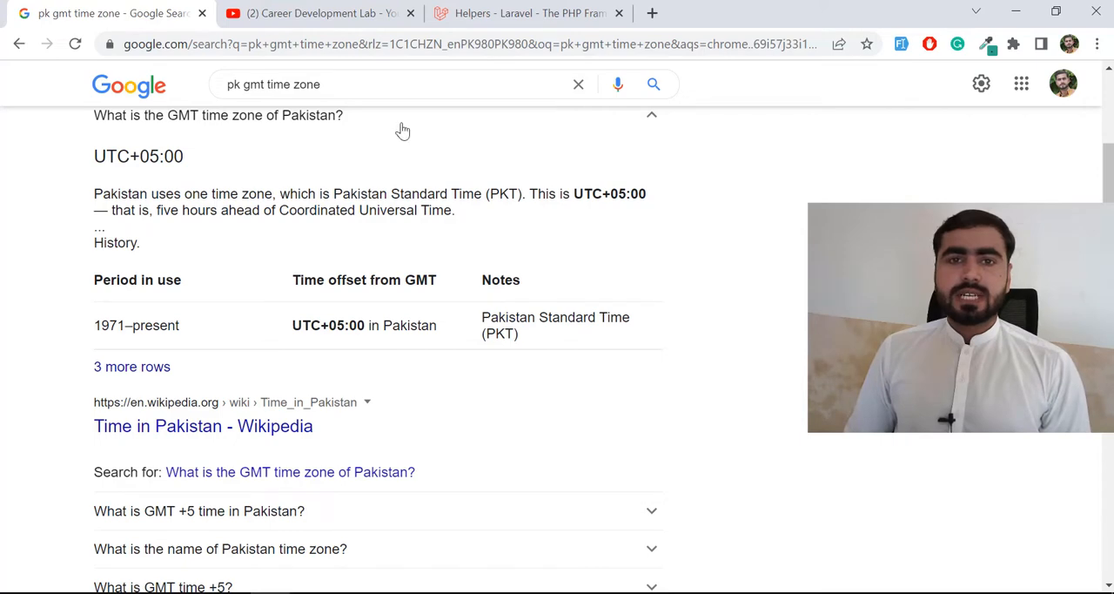
click(344, 5)
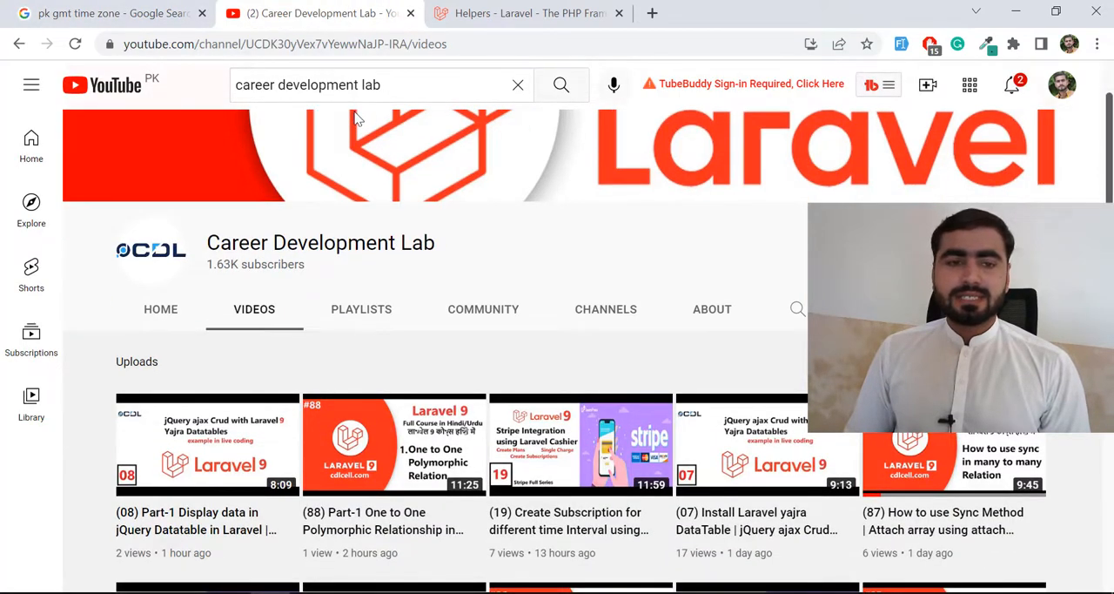
scroll(355, 262, up, 2)
Highlight the channel name Career Development Lab, then show its Playlists.
drag(207, 330, 482, 332)
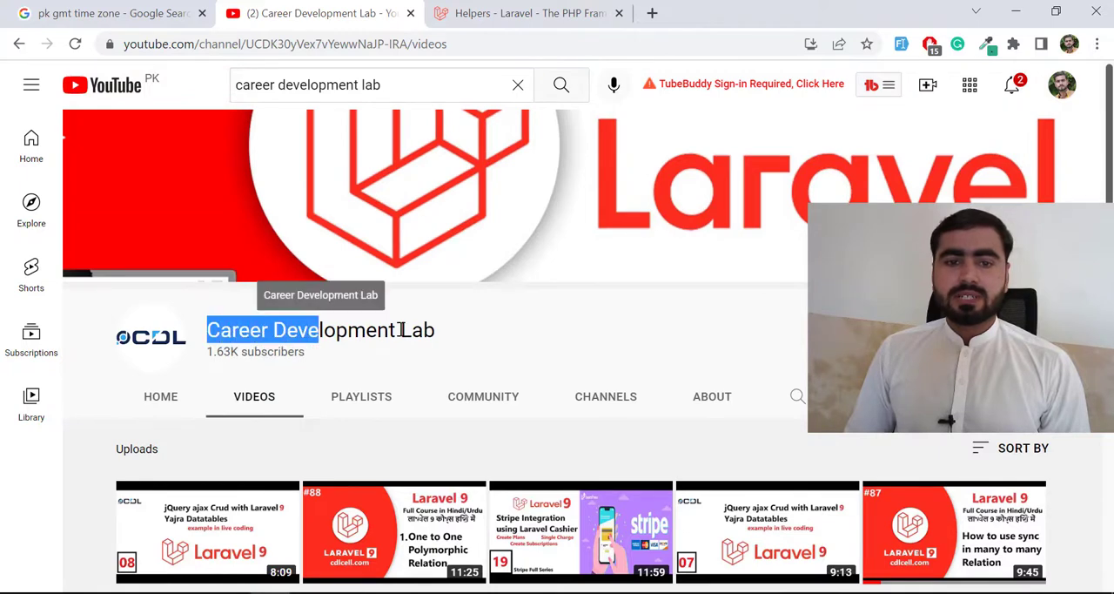
click(483, 331)
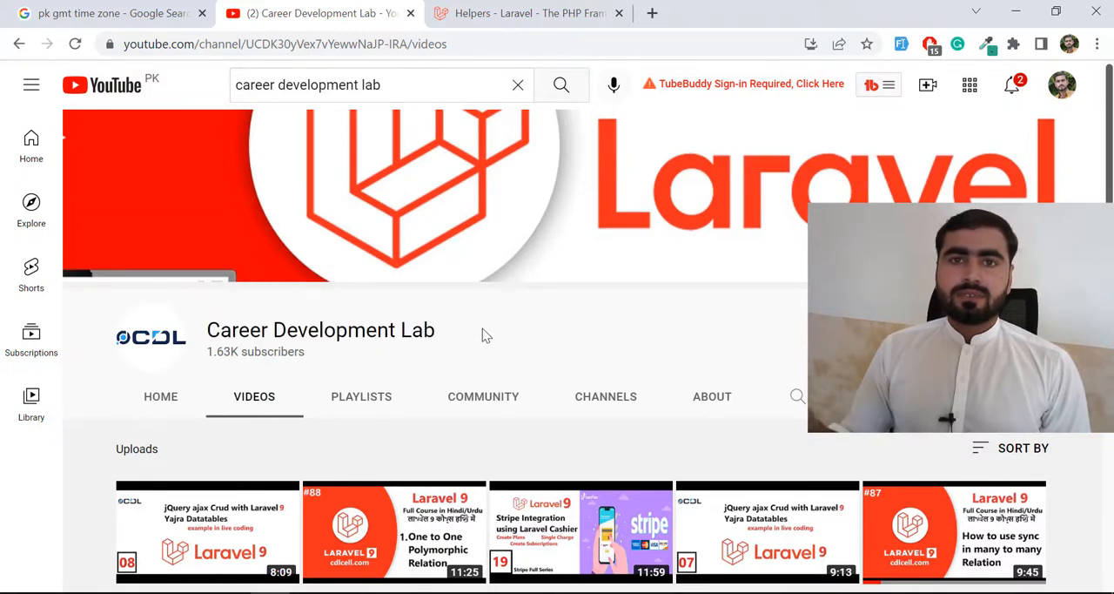
scroll(482, 332, down, 2)
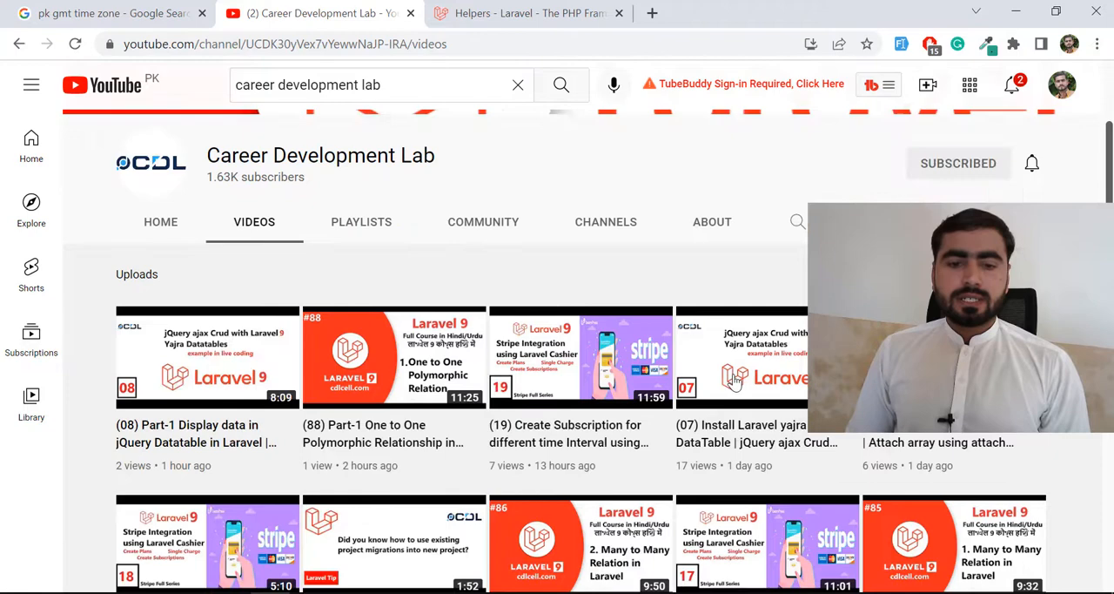
click(376, 228)
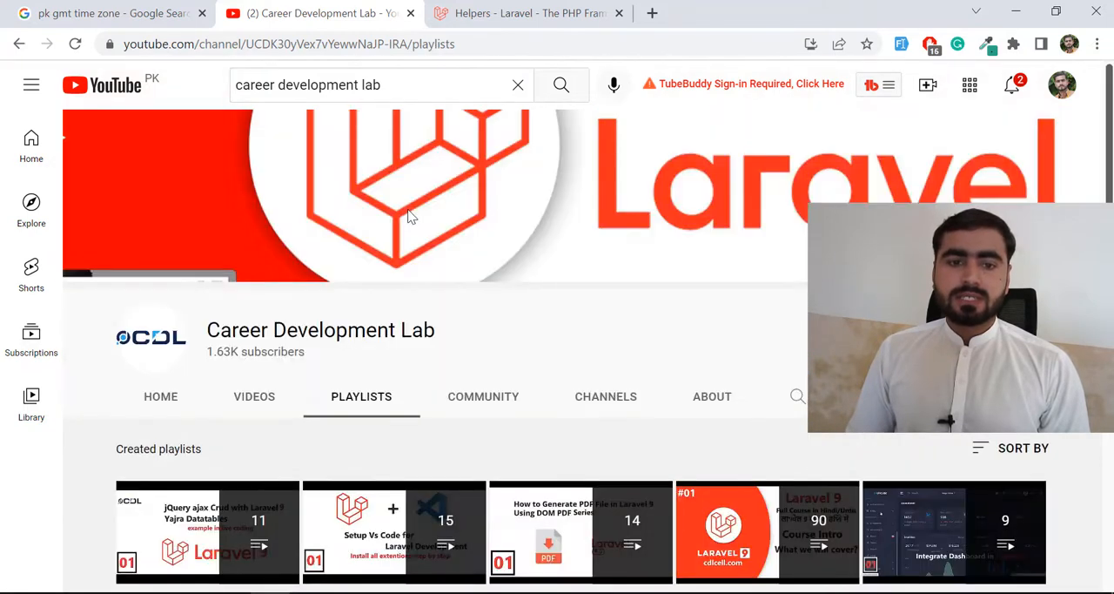
scroll(360, 239, down, 2)
scroll(261, 278, down, 1)
mouse_move(207, 335)
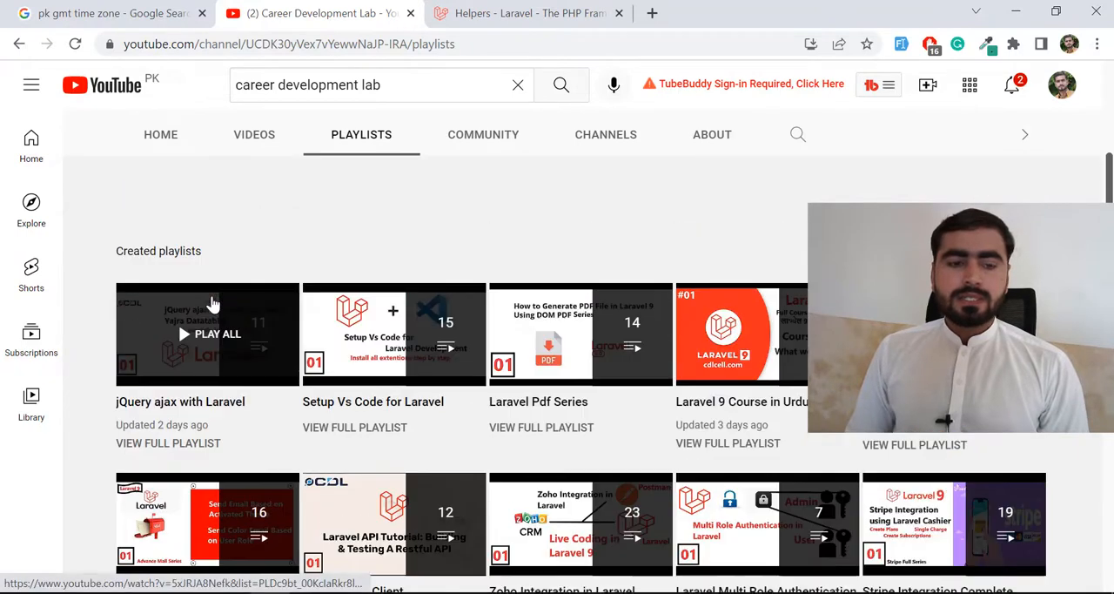
scroll(213, 300, up, 1)
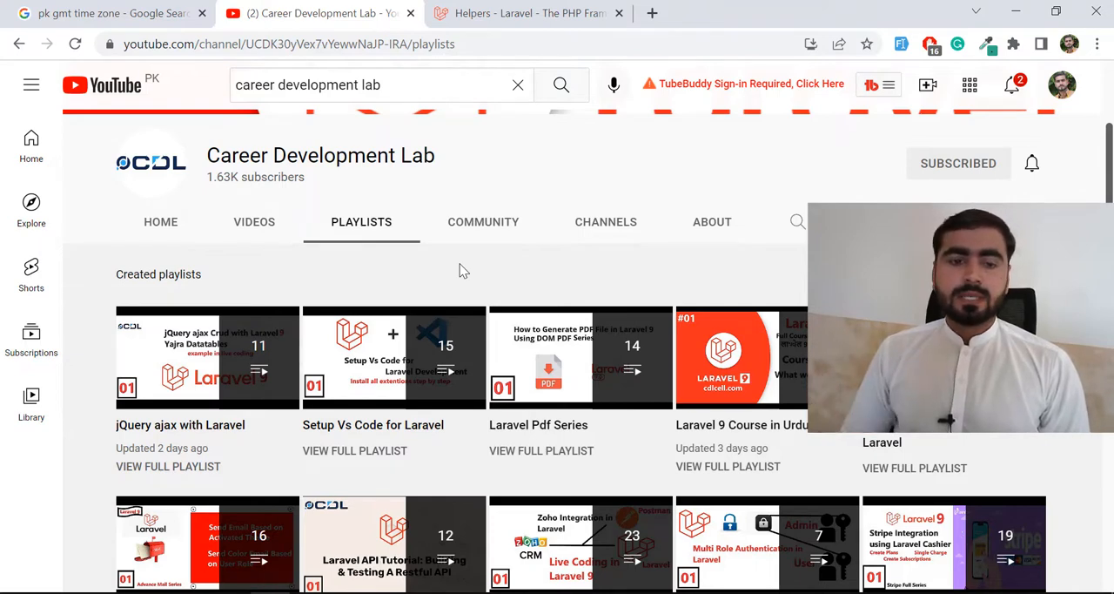
mouse_move(742, 335)
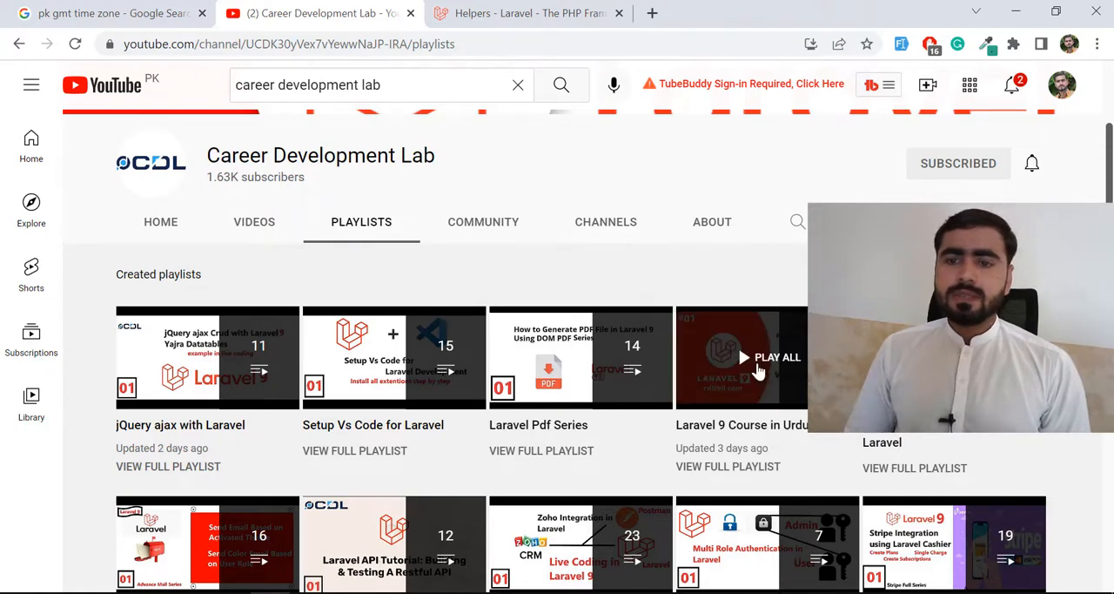
mouse_move(742, 357)
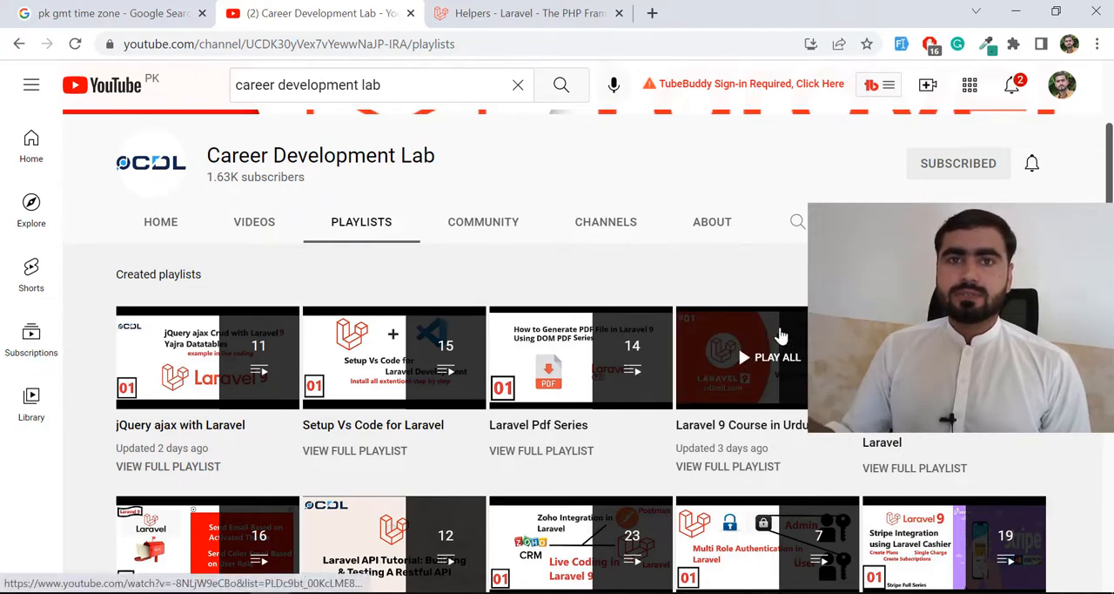
scroll(435, 391, down, 1)
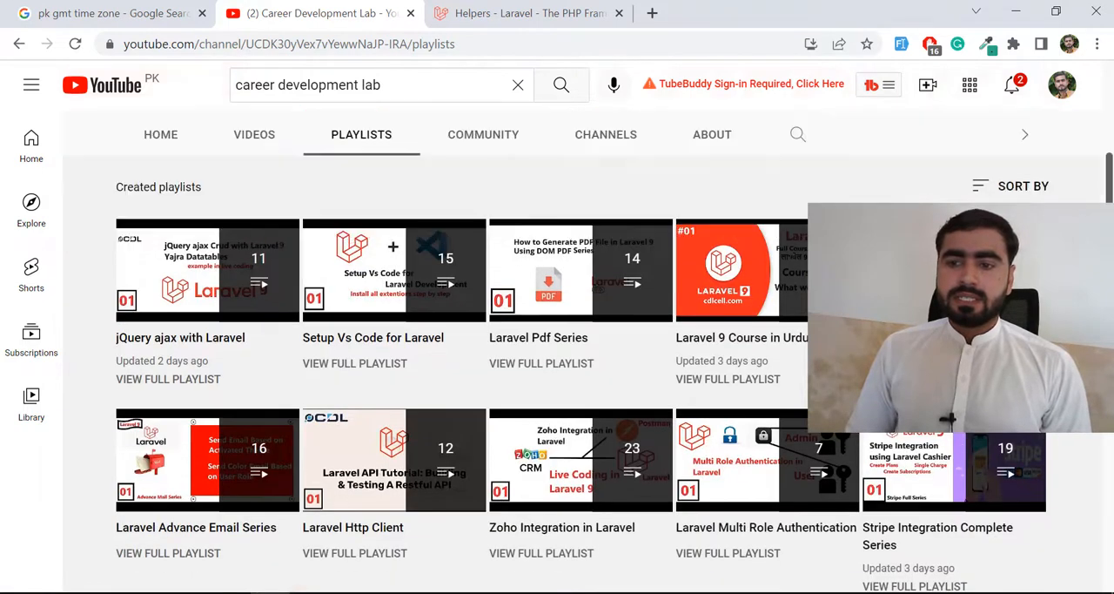
scroll(171, 391, down, 1)
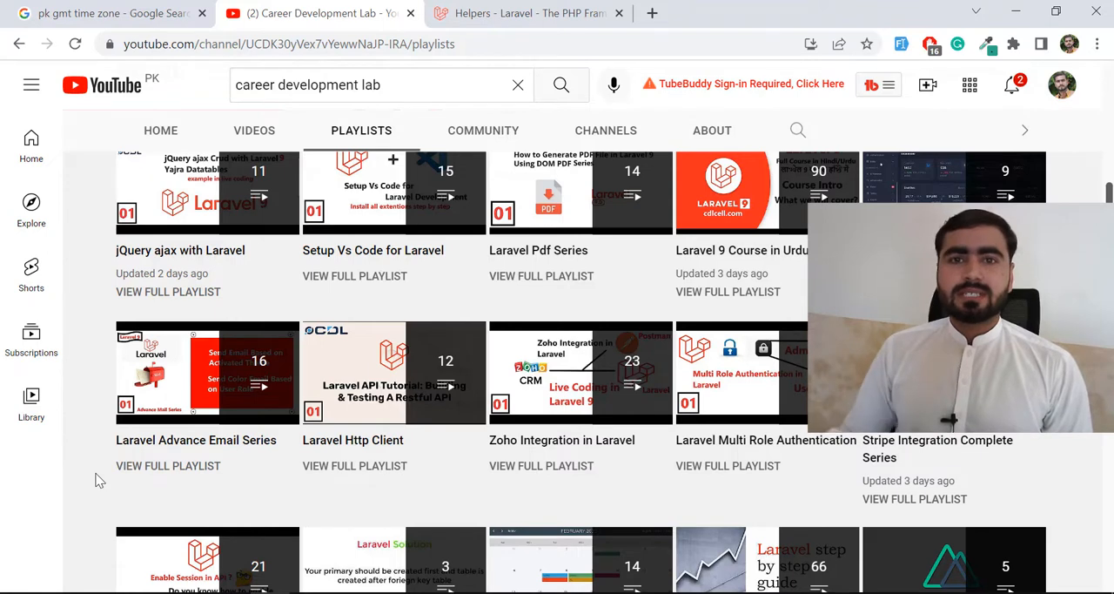
scroll(226, 383, down, 1)
mouse_move(393, 373)
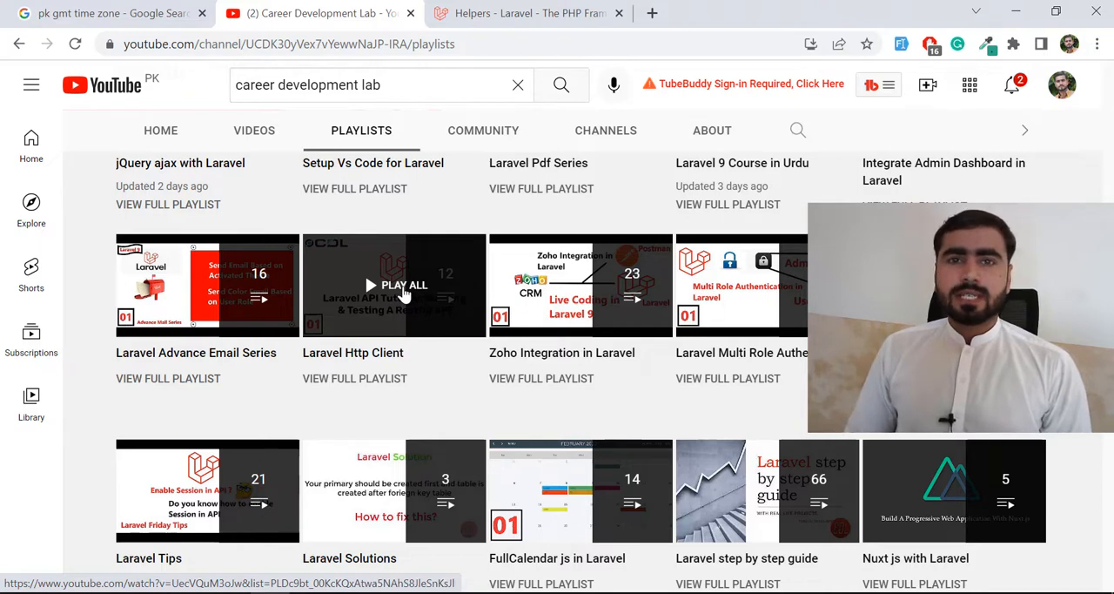
scroll(408, 292, up, 3)
Show the channel's Community posts.
click(470, 130)
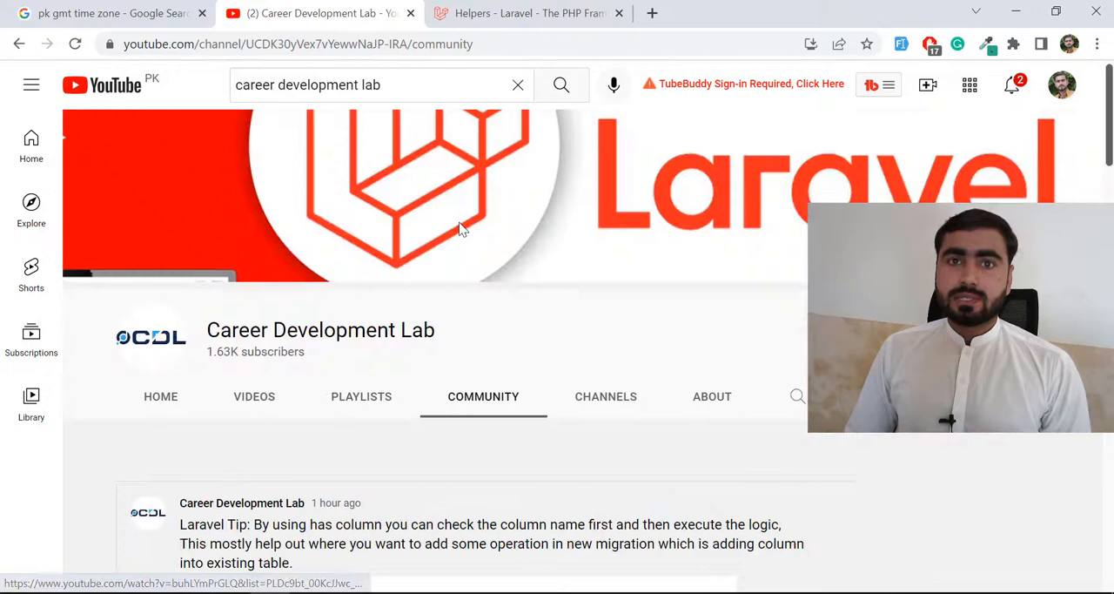
scroll(461, 261, down, 3)
scroll(348, 313, down, 3)
scroll(338, 320, down, 3)
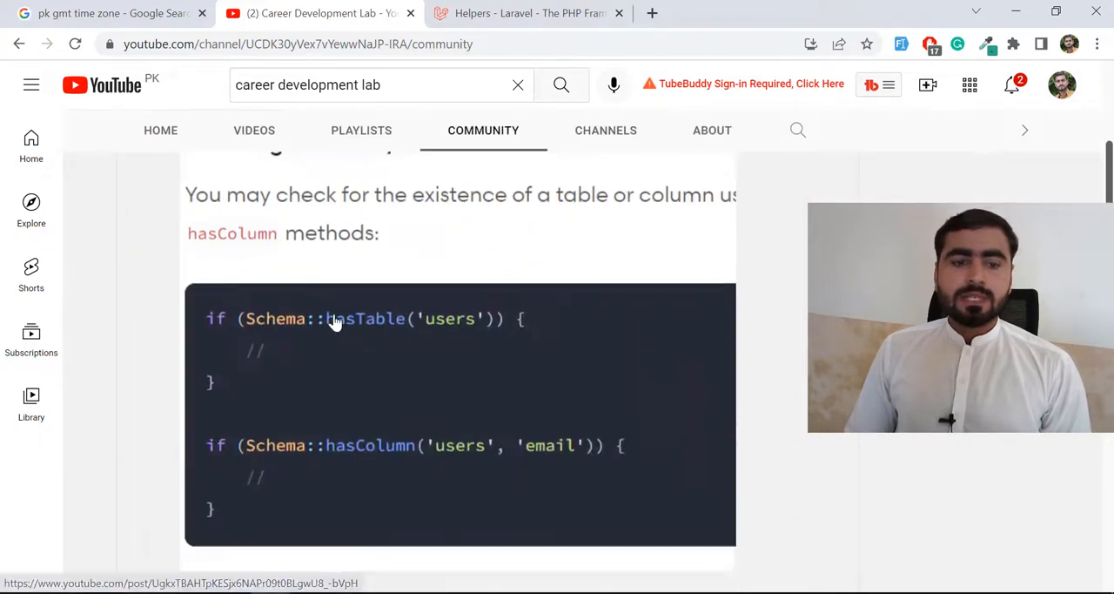
scroll(338, 320, down, 3)
scroll(338, 313, down, 3)
scroll(340, 296, down, 3)
scroll(340, 293, down, 3)
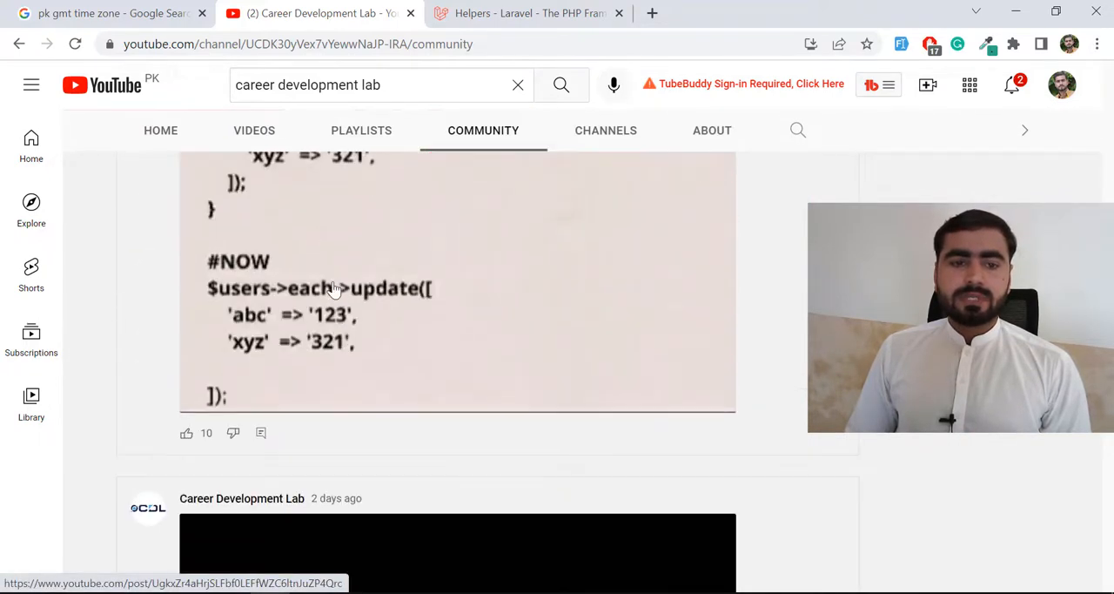
scroll(311, 320, down, 2)
scroll(304, 313, down, 5)
scroll(301, 318, down, 4)
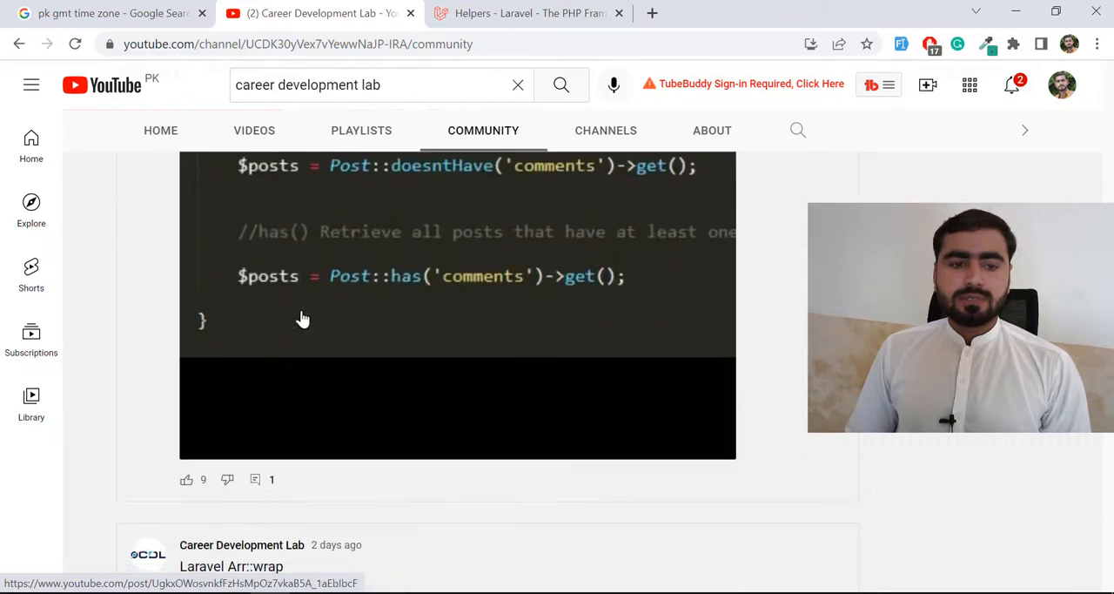
scroll(261, 305, down, 3)
scroll(304, 348, down, 4)
scroll(311, 315, down, 5)
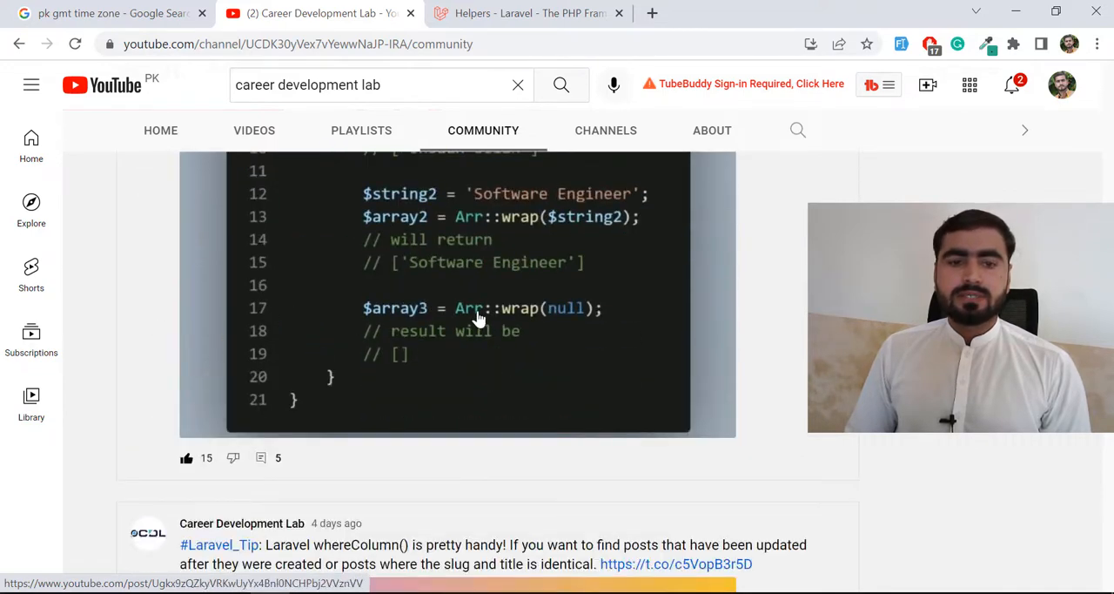
scroll(477, 317, up, 1)
scroll(477, 318, up, 2)
scroll(479, 322, up, 1)
scroll(484, 337, down, 1)
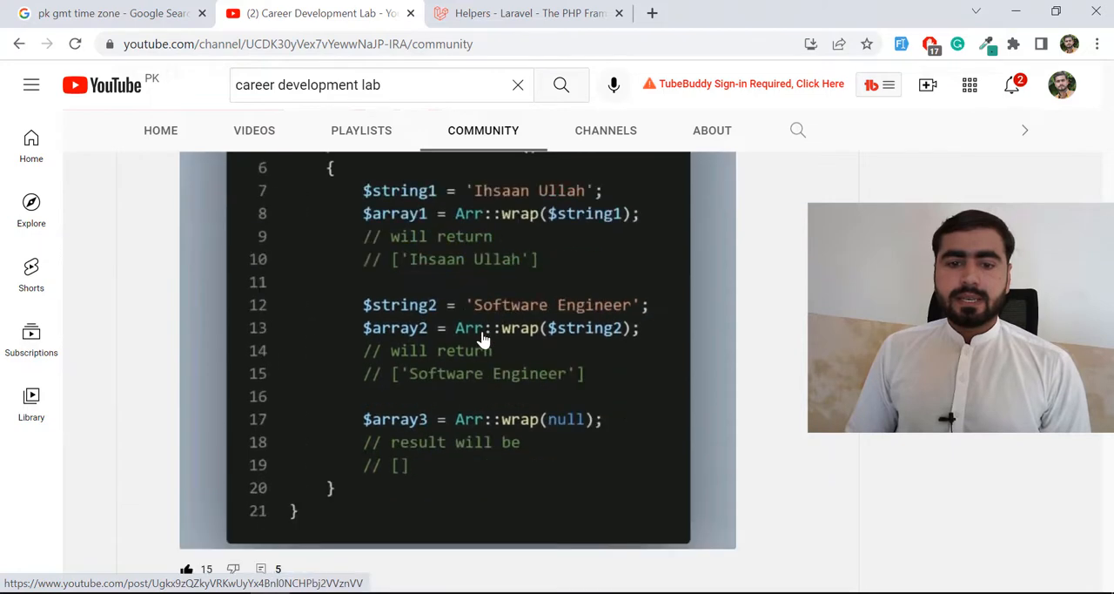
scroll(483, 338, down, 6)
scroll(478, 330, down, 4)
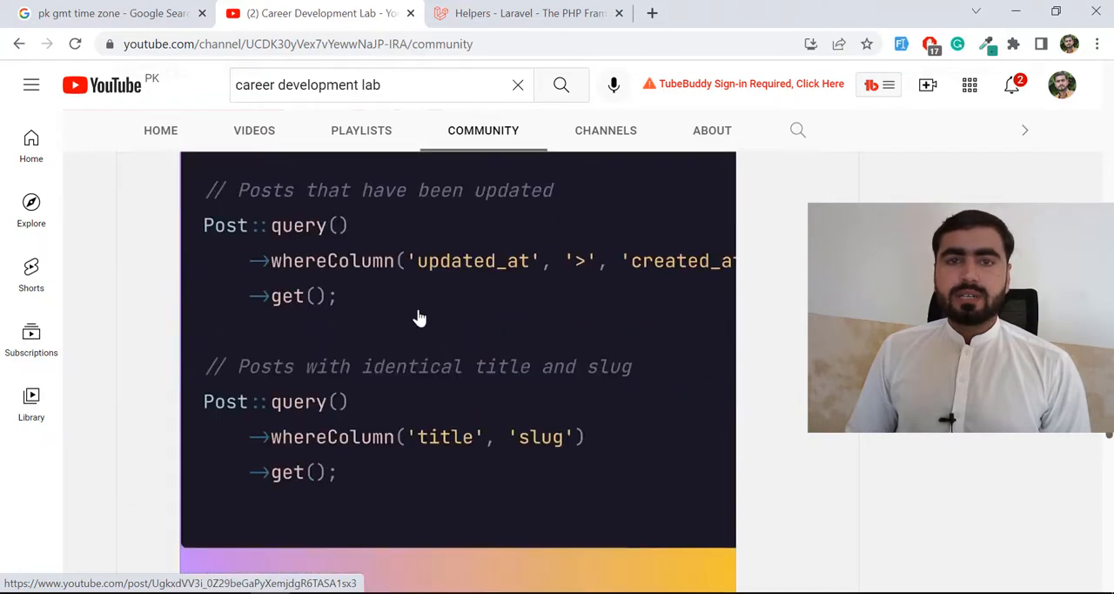
scroll(419, 316, down, 5)
scroll(426, 308, down, 3)
scroll(471, 292, down, 2)
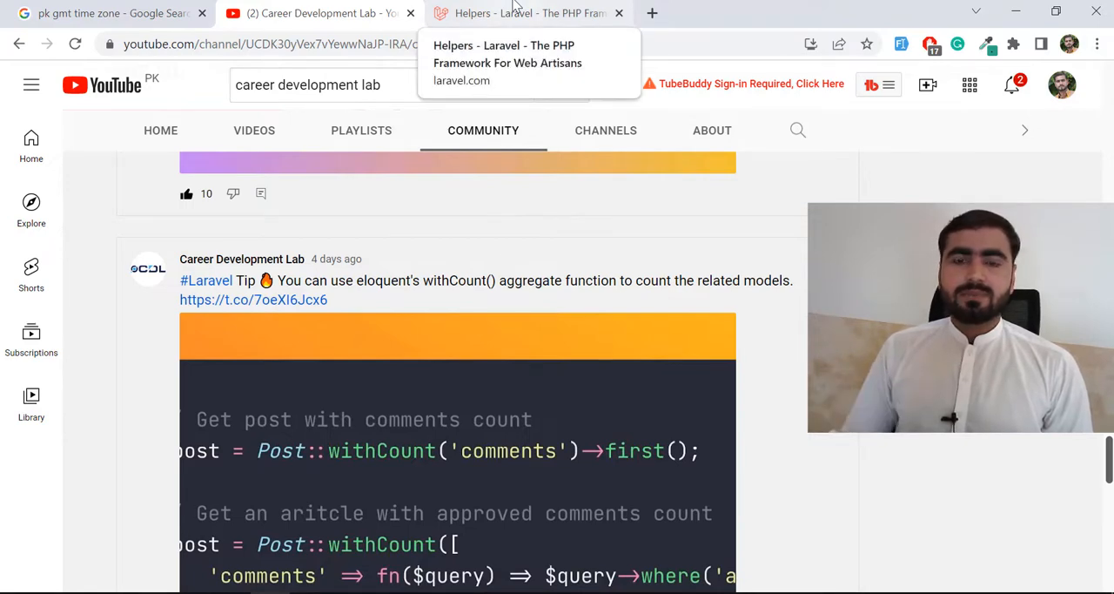
Return to the Laravel 9.x Helpers documentation page.
click(513, 12)
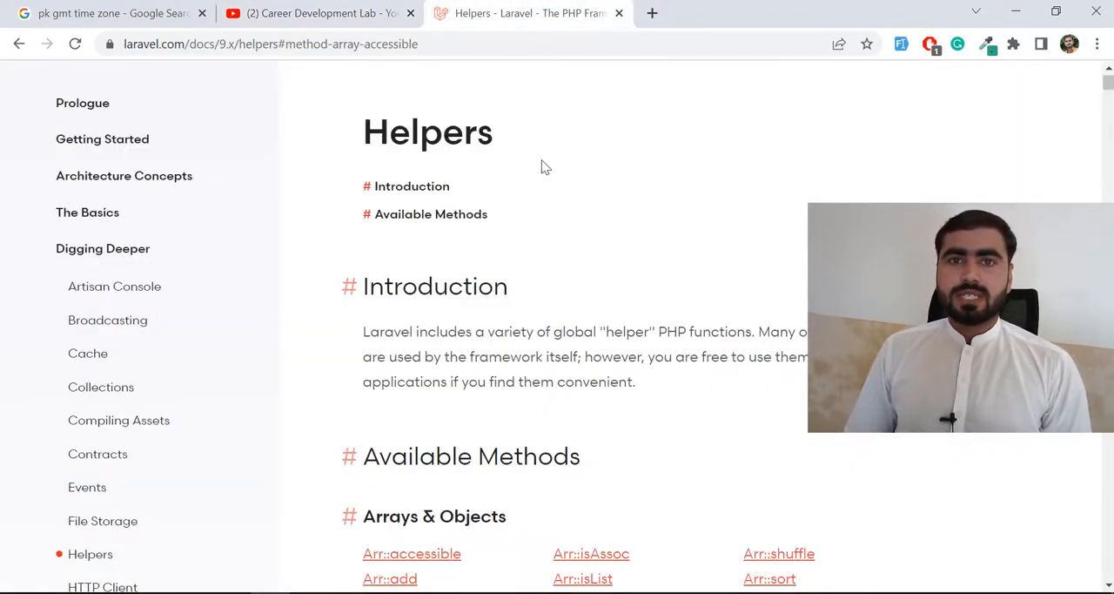